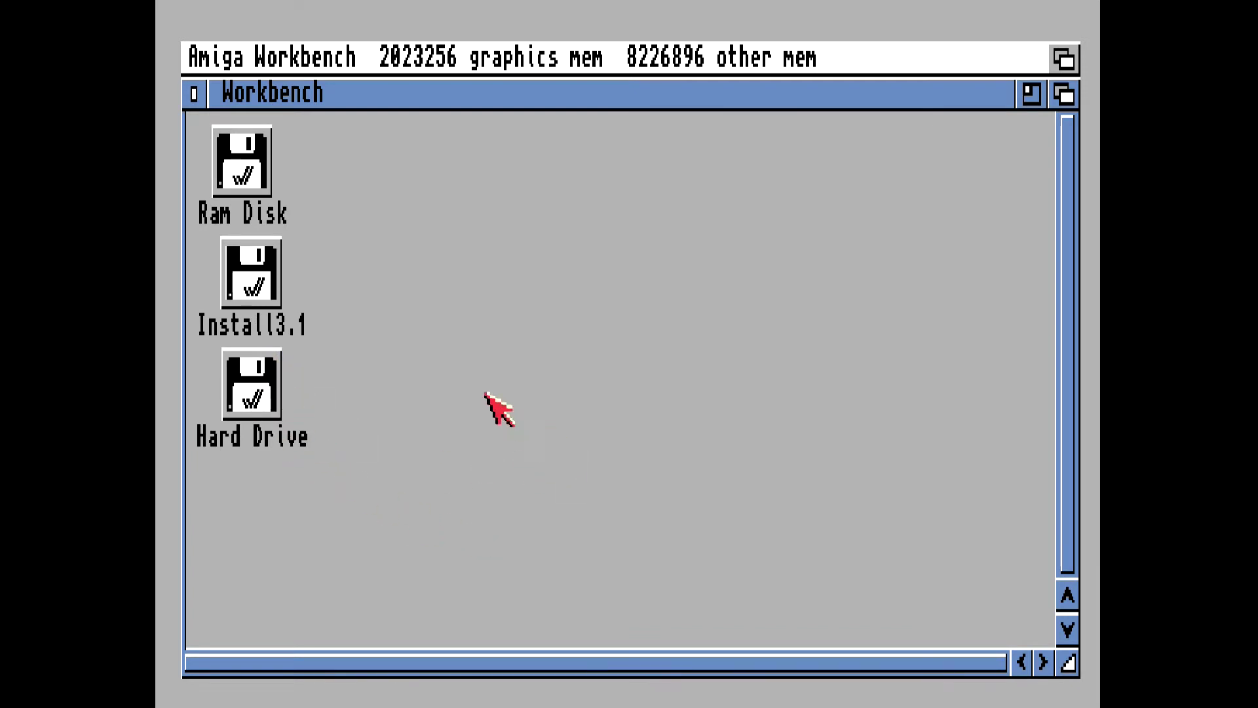
Open the Install3.1 disk icon on the Workbench desktop
{"action": "double_click", "coordinate": [251, 266]}
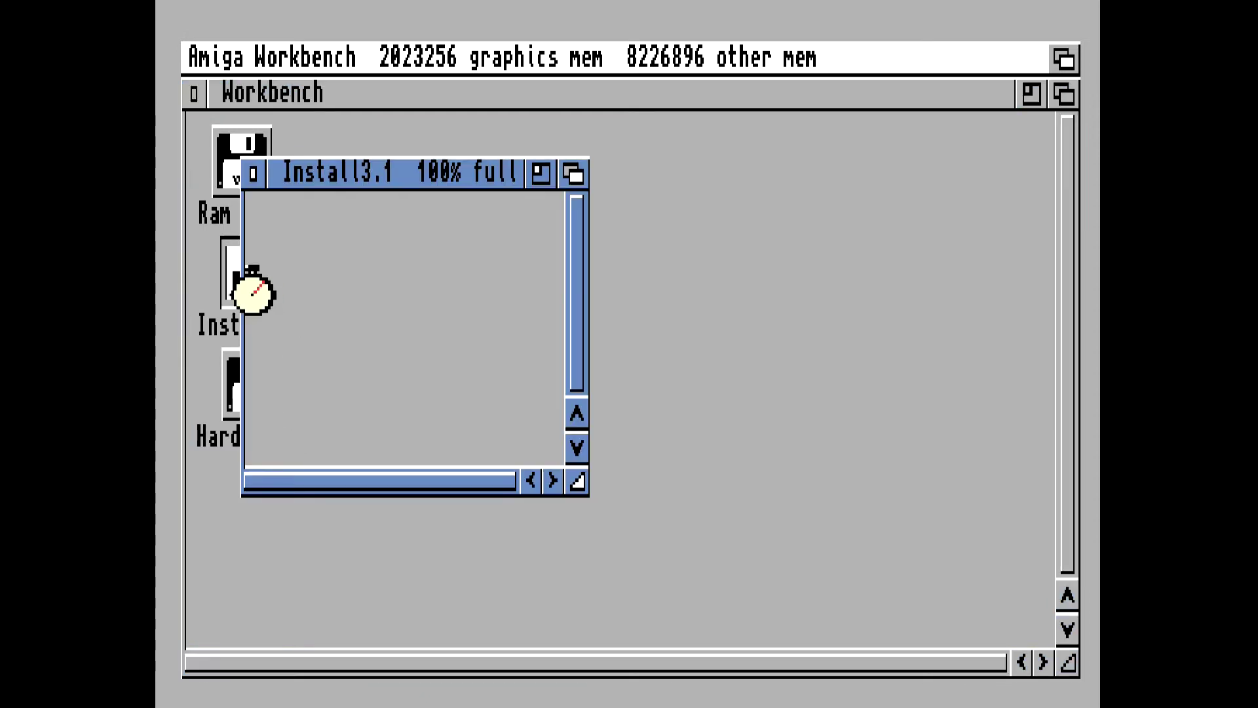
Open the Install drawer, close the Install3.1 window, and reposition the windows
{"action": "left_click_drag", "start_coordinate": [477, 174], "coordinate": [642, 174]}
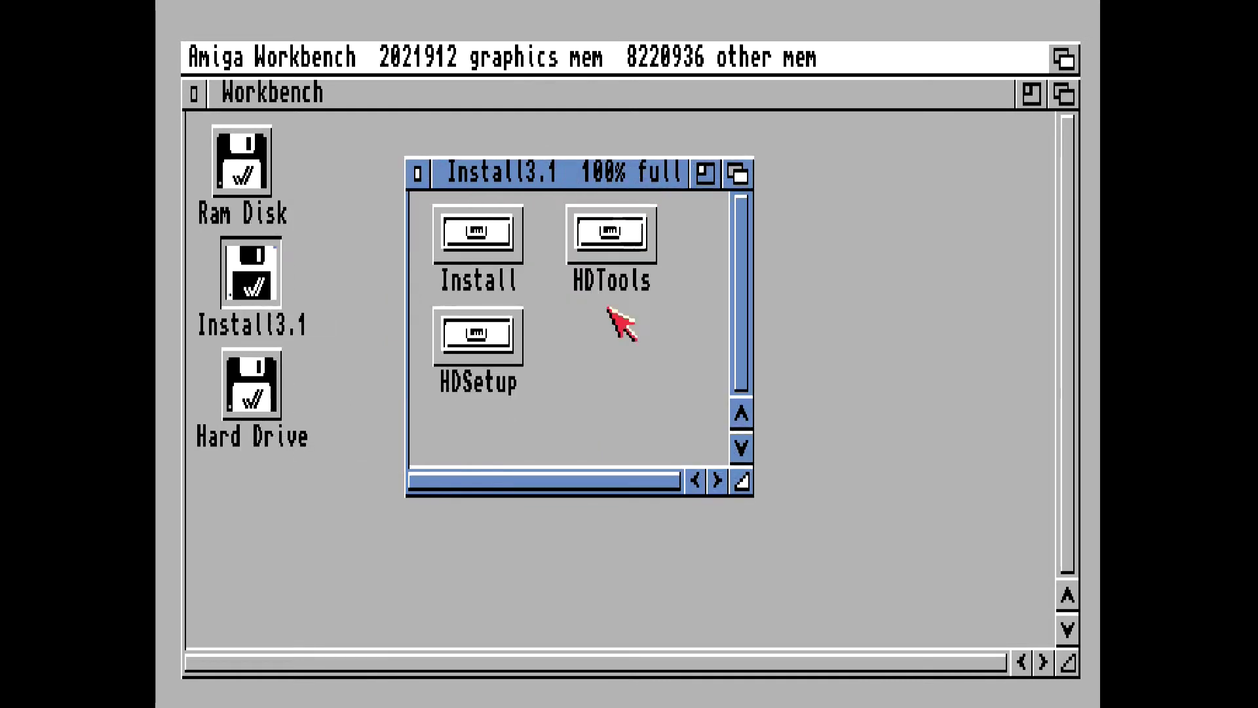
{"action": "double_click", "coordinate": [485, 234]}
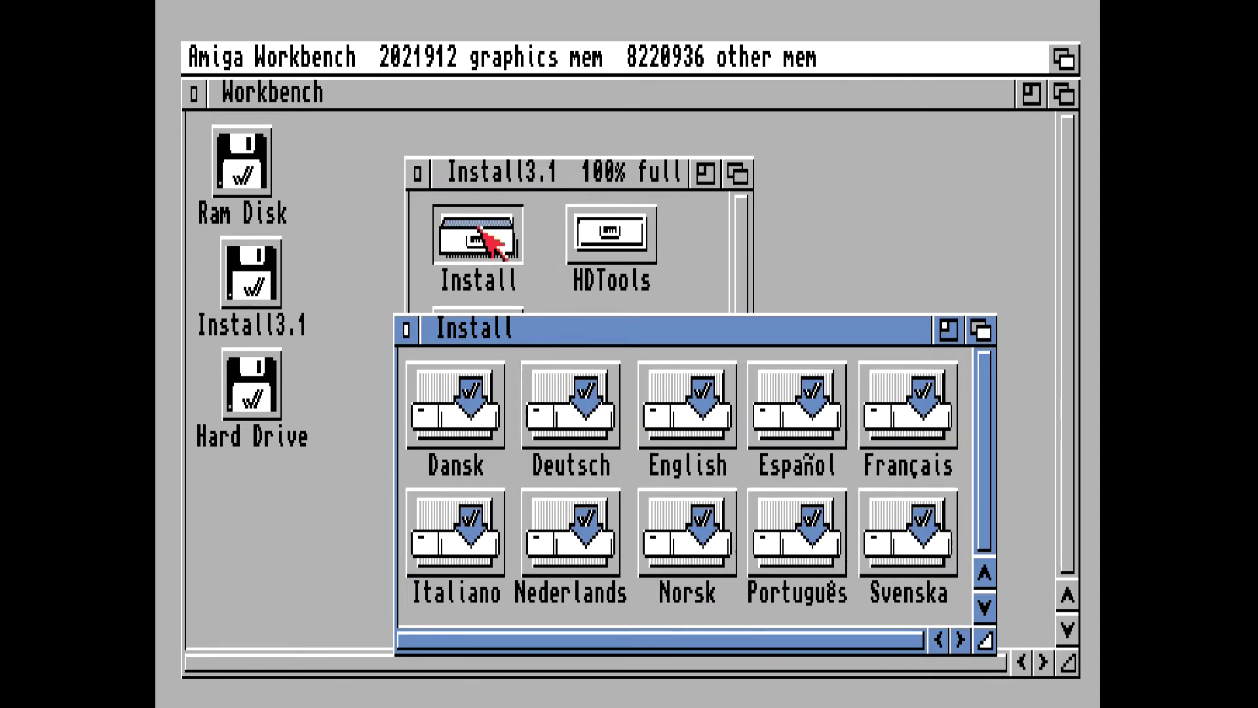
{"action": "left_click", "coordinate": [423, 174]}
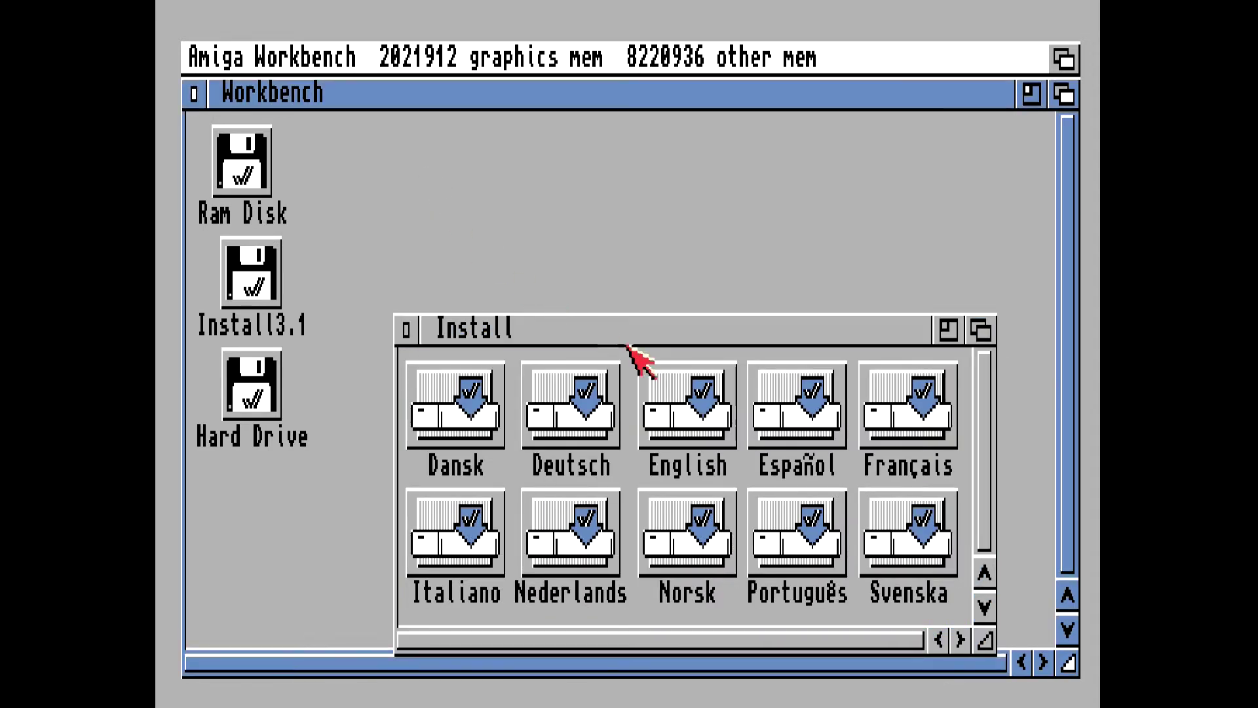
{"action": "left_click_drag", "start_coordinate": [659, 326], "coordinate": [646, 209]}
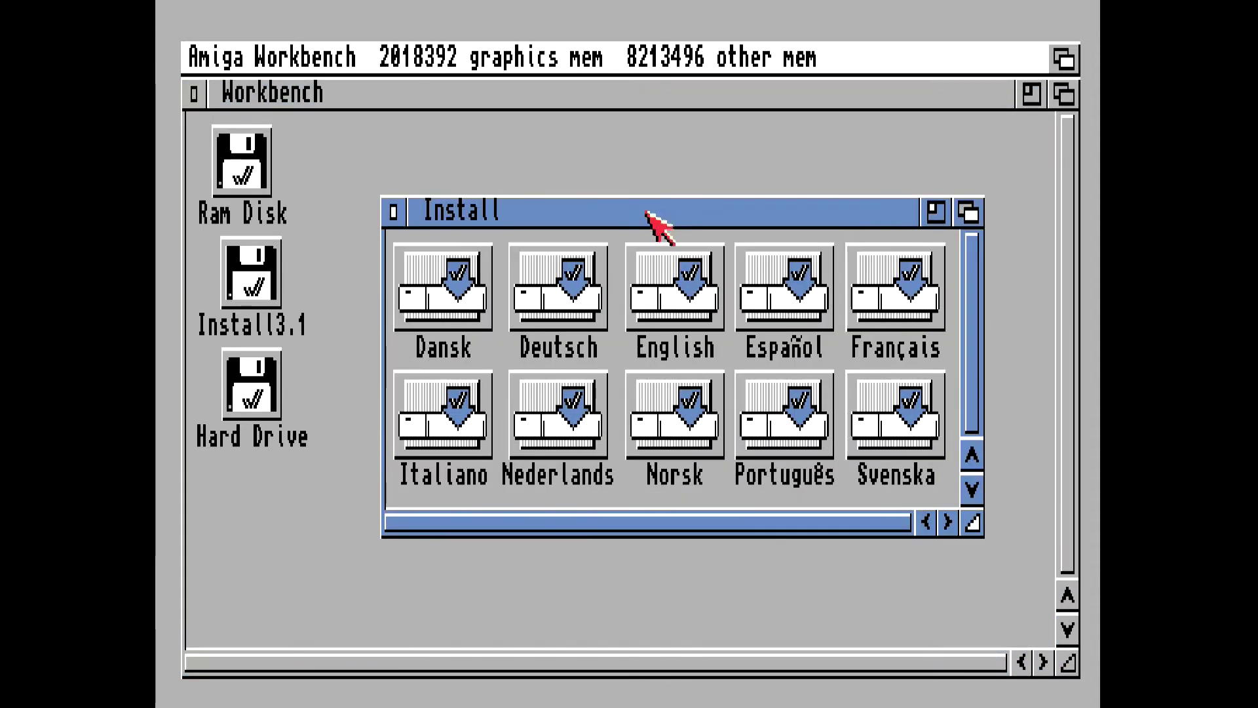
Launch the English installer and choose to install Release 3.1 in novice mode
{"action": "double_click", "coordinate": [675, 280]}
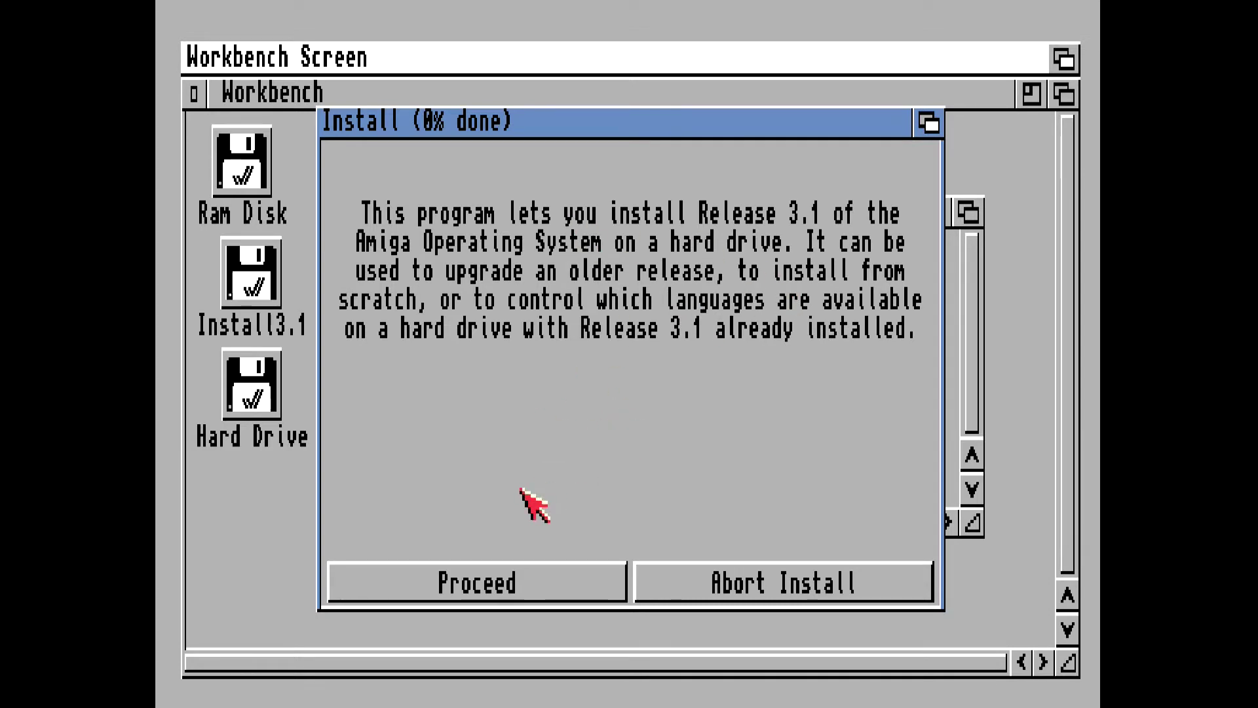
{"action": "left_click", "coordinate": [484, 585]}
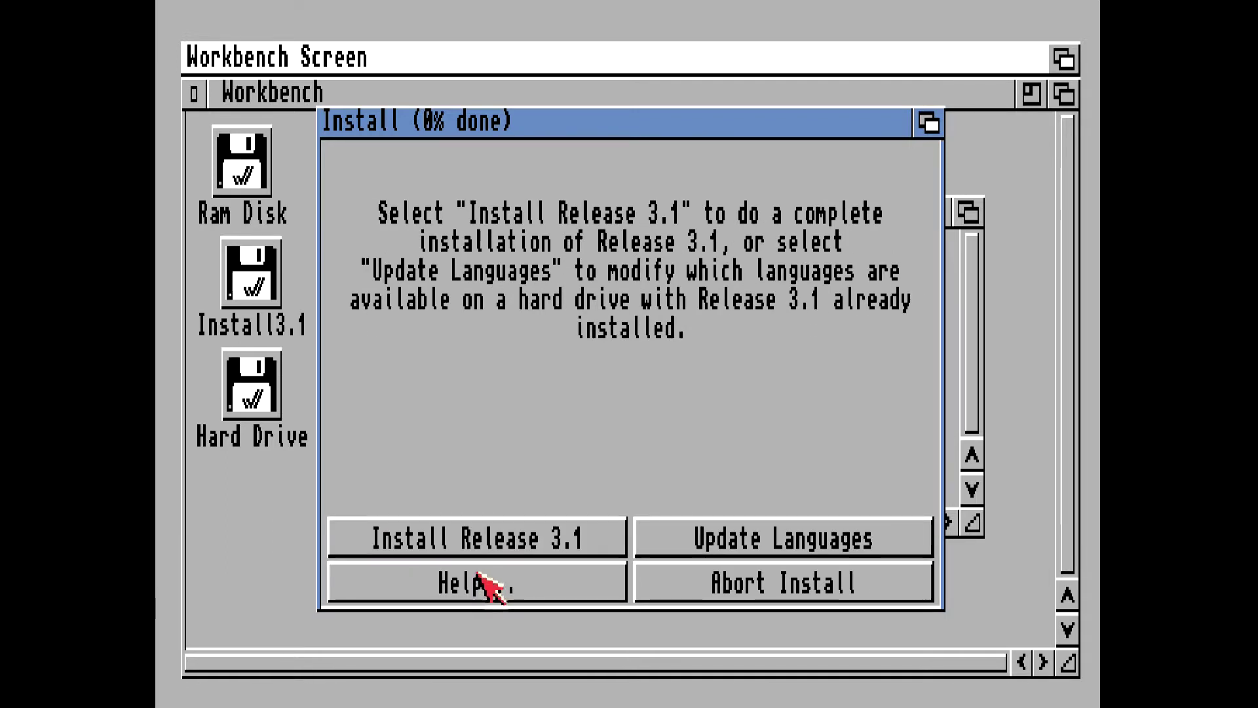
{"action": "left_click", "coordinate": [493, 542]}
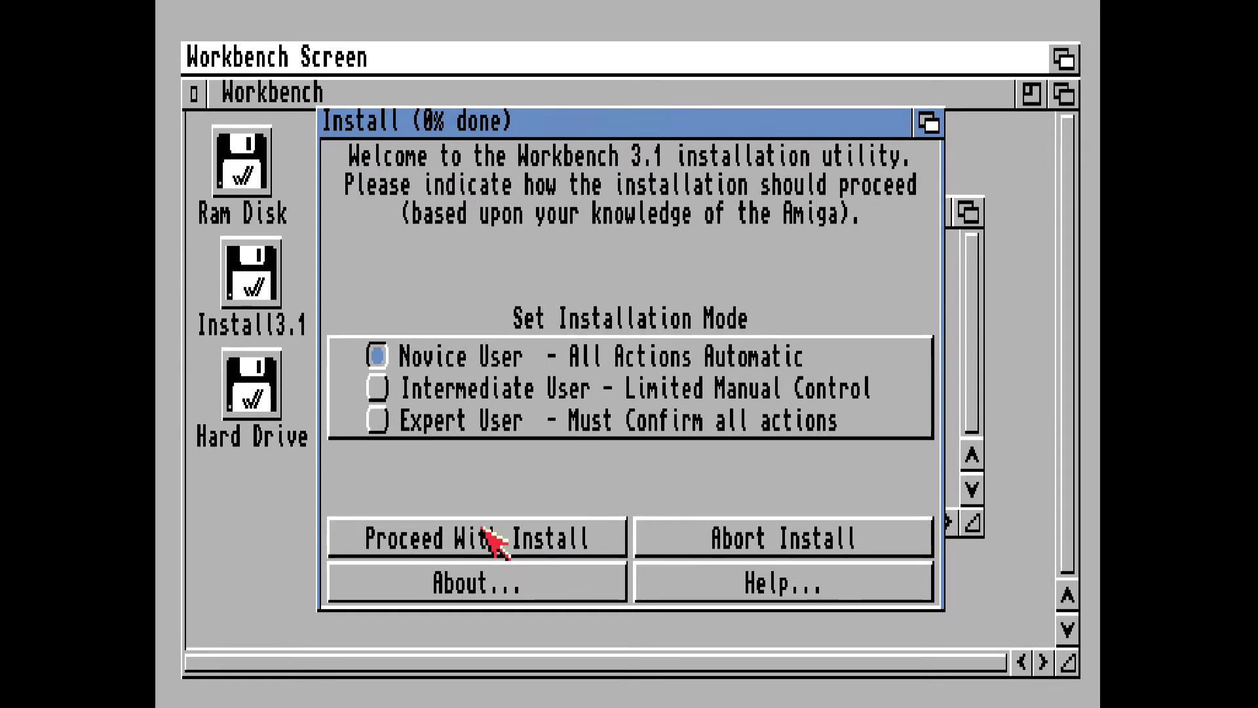
{"action": "left_click", "coordinate": [493, 543]}
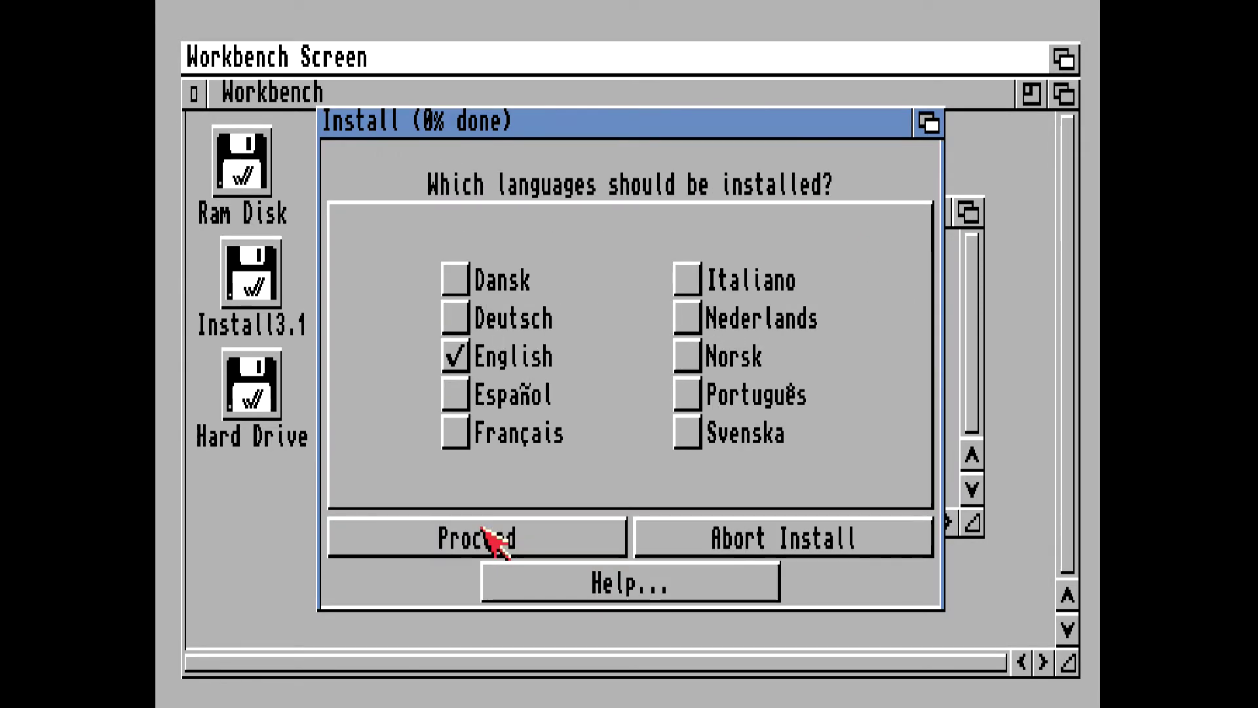
Keep English only, skip printer drivers, and select the American keymap
{"action": "left_click", "coordinate": [419, 538]}
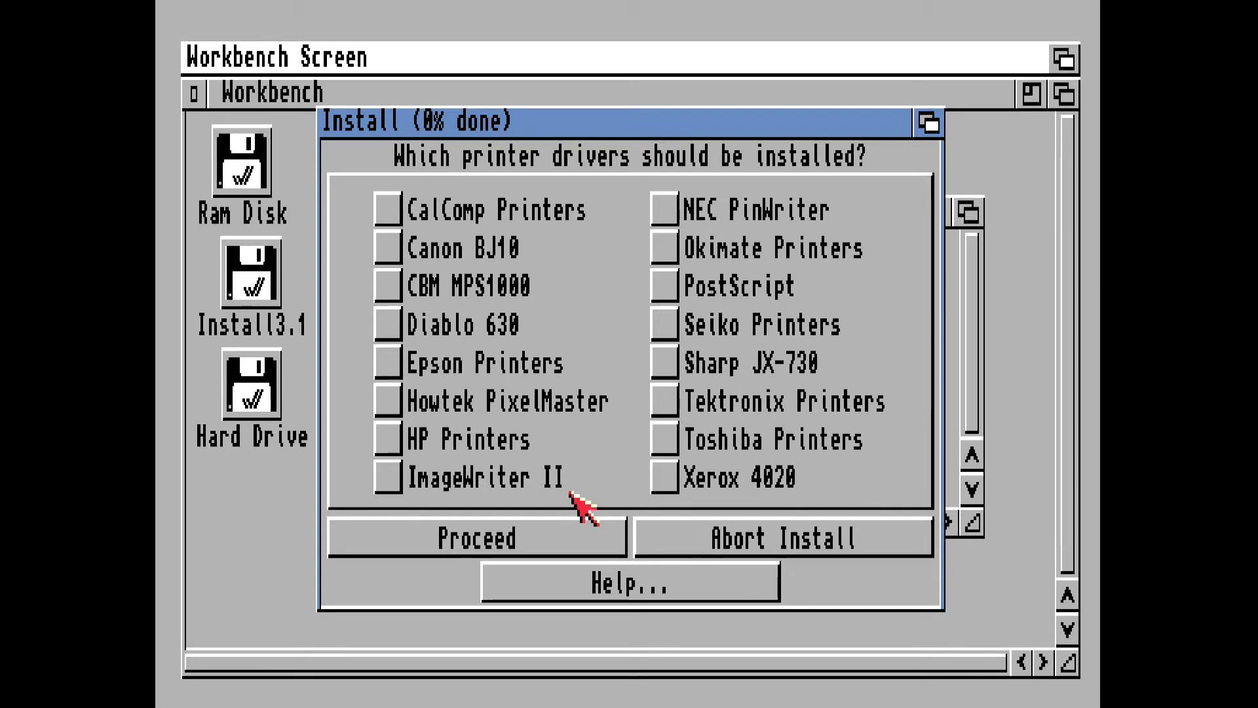
{"action": "left_click", "coordinate": [393, 532]}
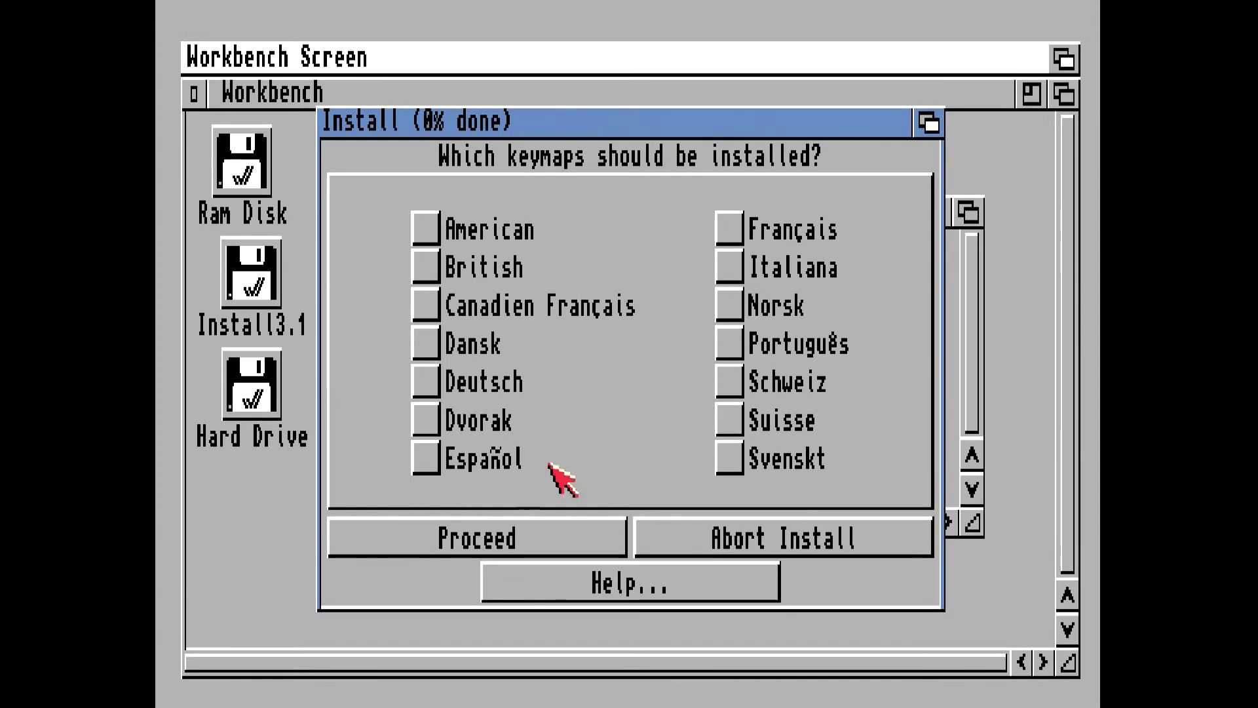
{"action": "left_click", "coordinate": [429, 227]}
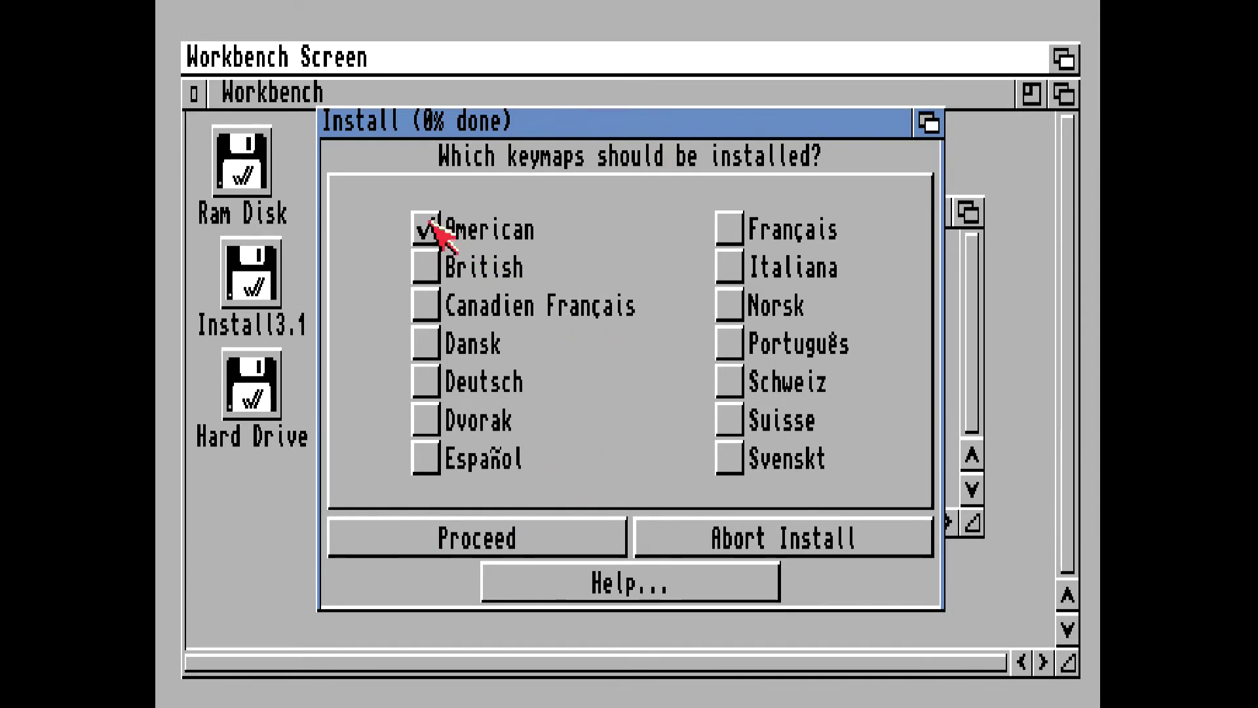
{"action": "left_click", "coordinate": [420, 549]}
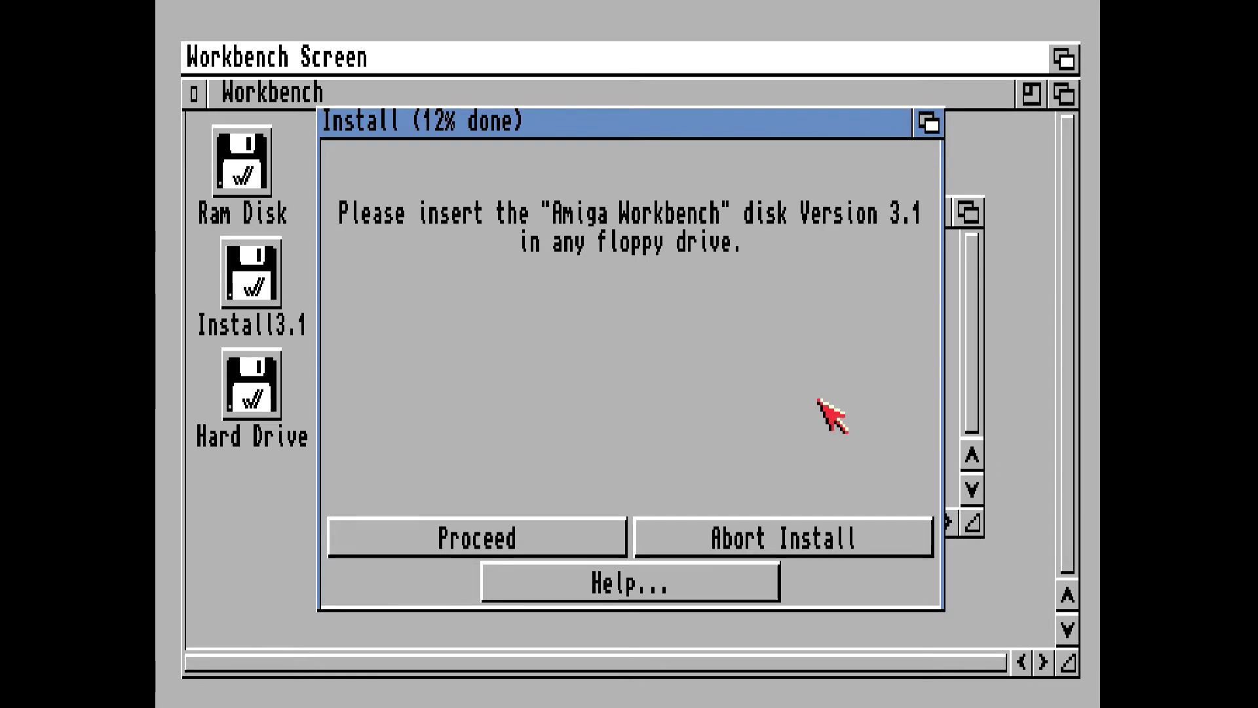
In WinUAE settings, replace DF0's disk with amiga-os-310-workbench.adf and resume the Amiga
{"action": "key", "text": "F12"}
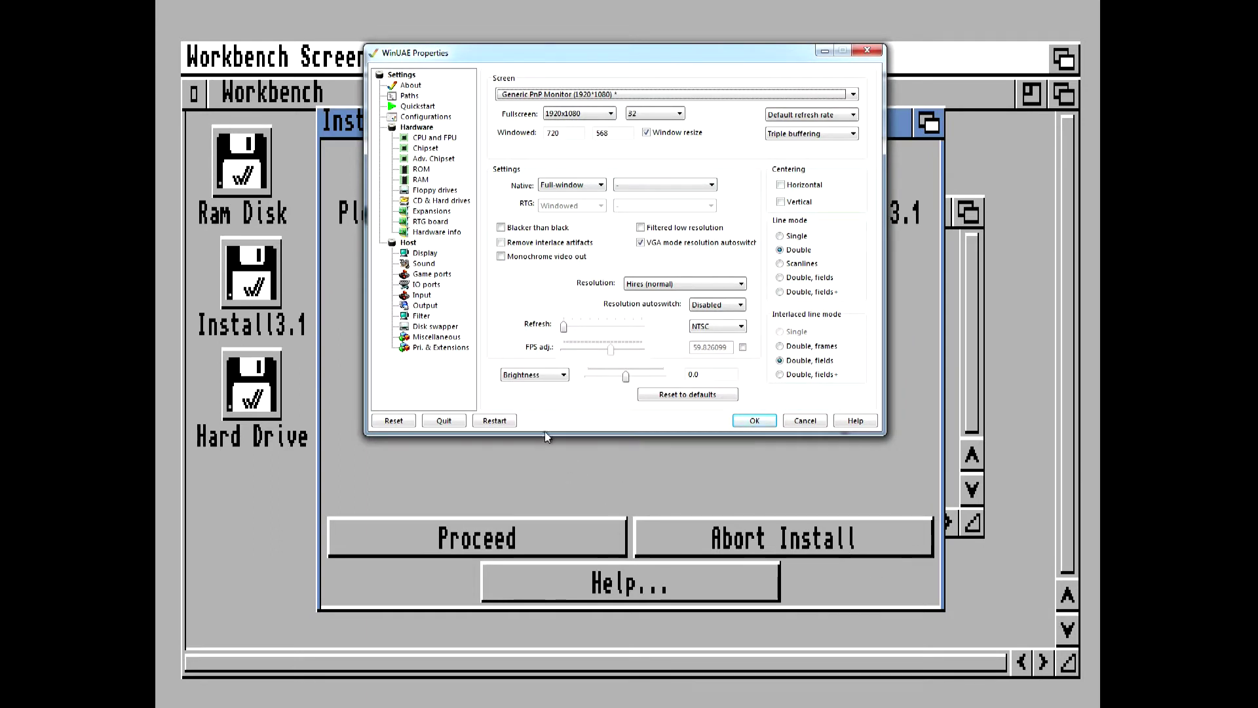
{"action": "left_click", "coordinate": [441, 191]}
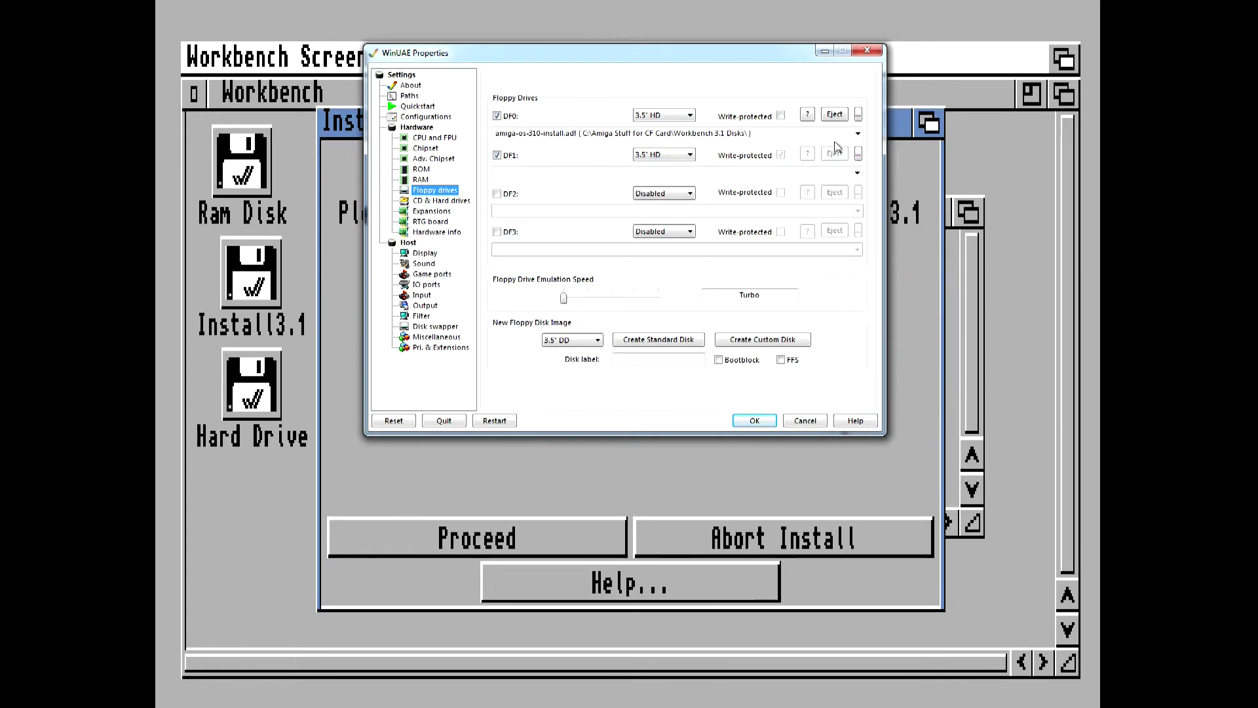
{"action": "left_click", "coordinate": [835, 114]}
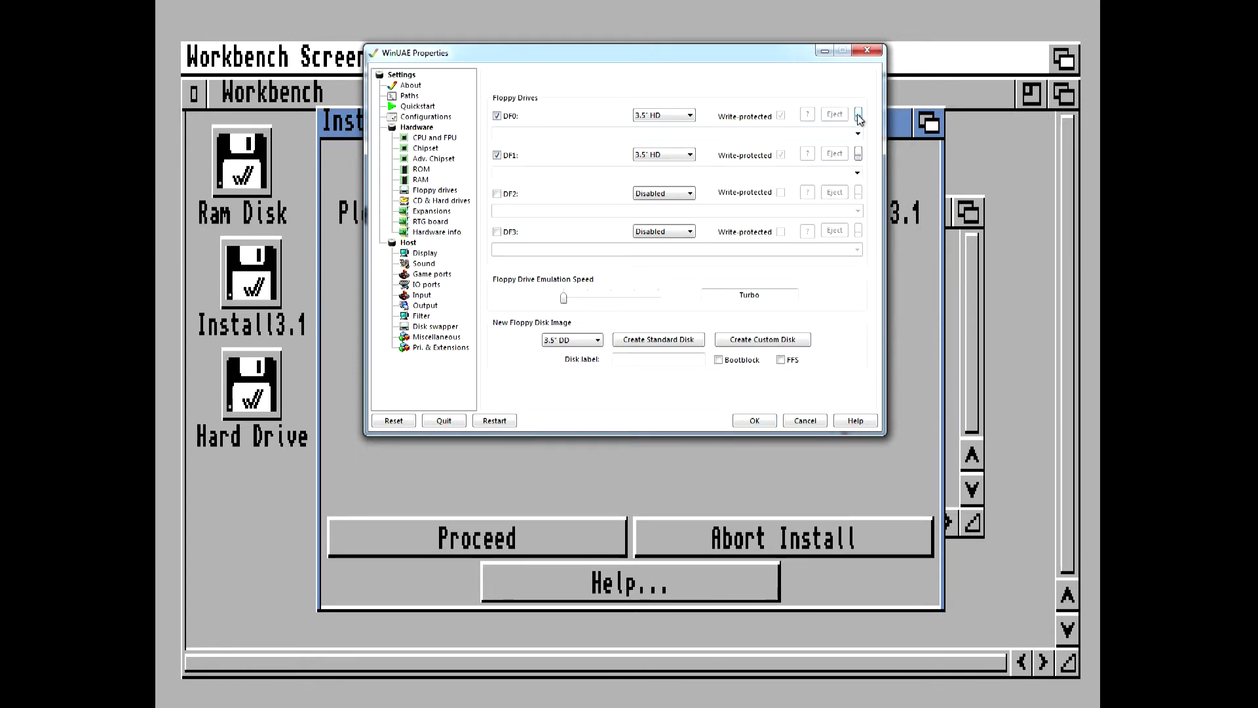
{"action": "left_click", "coordinate": [858, 116]}
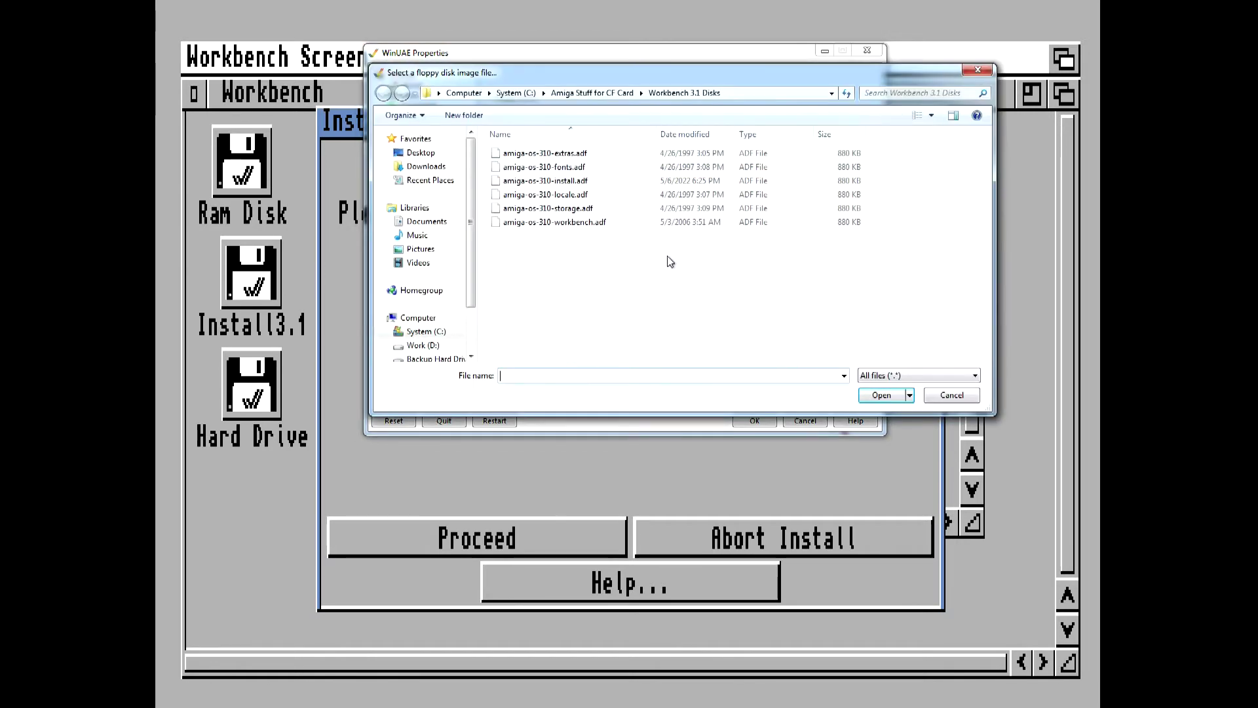
{"action": "left_click", "coordinate": [560, 221]}
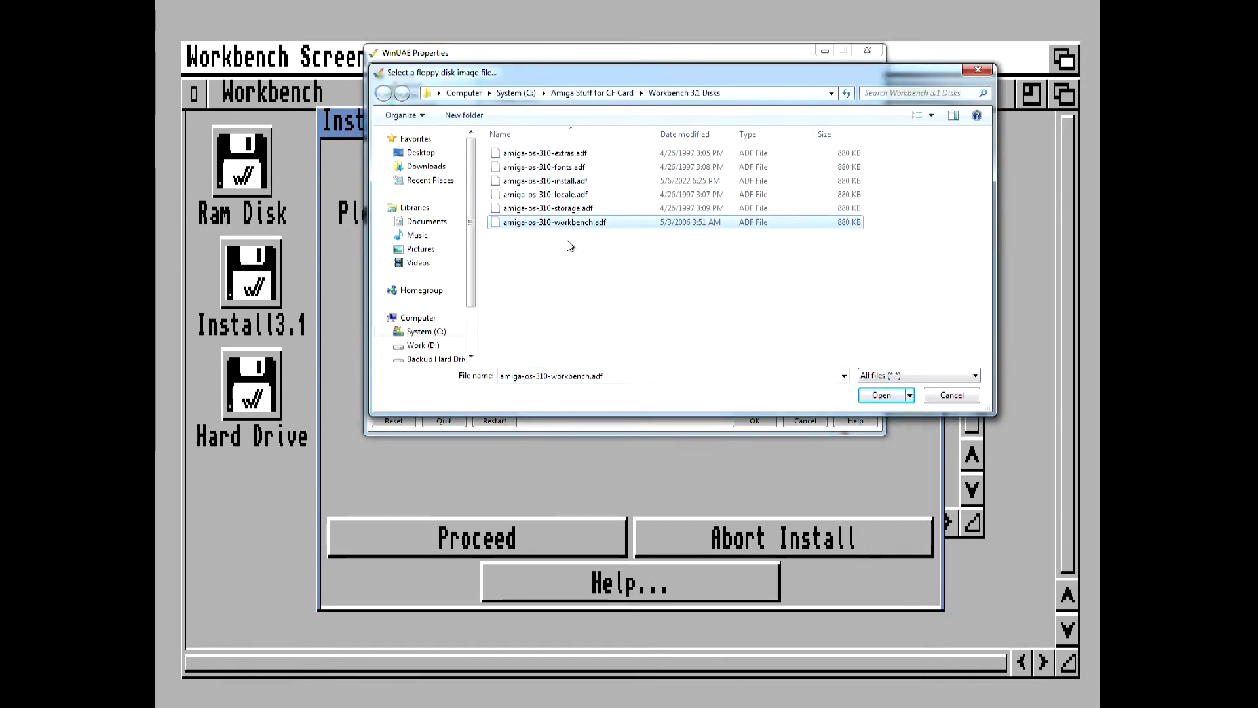
{"action": "left_click", "coordinate": [880, 391]}
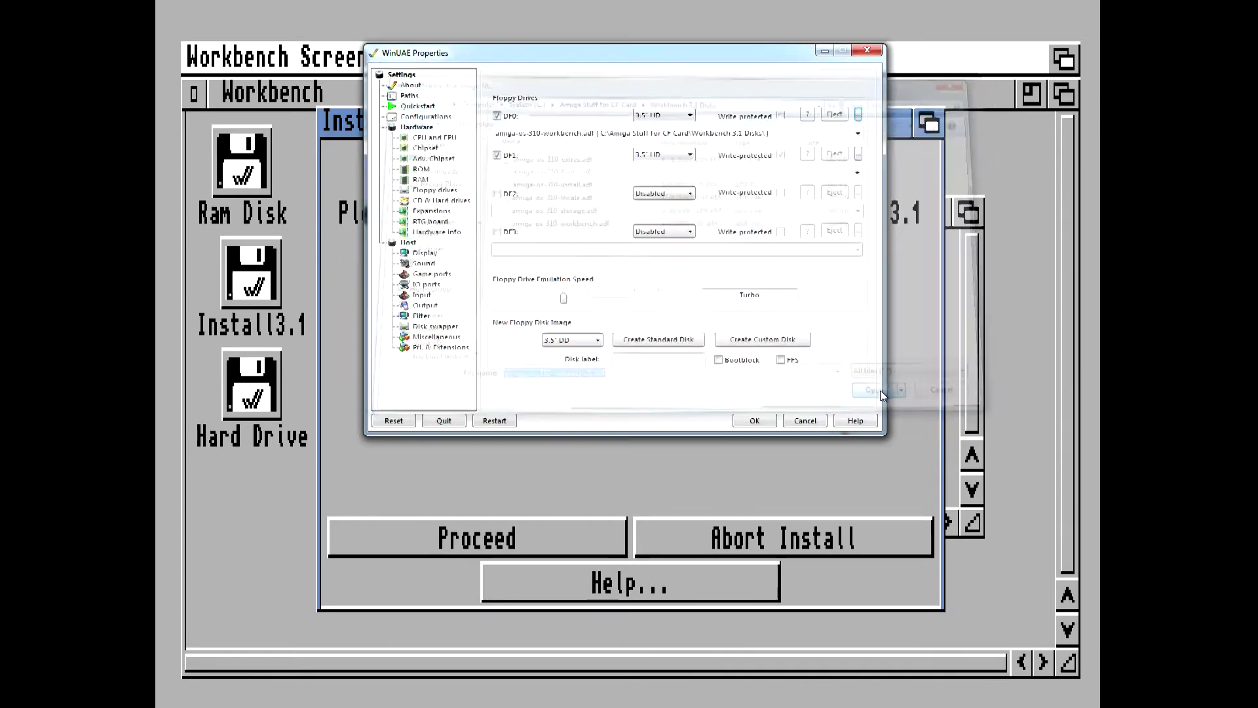
{"action": "left_click", "coordinate": [754, 421]}
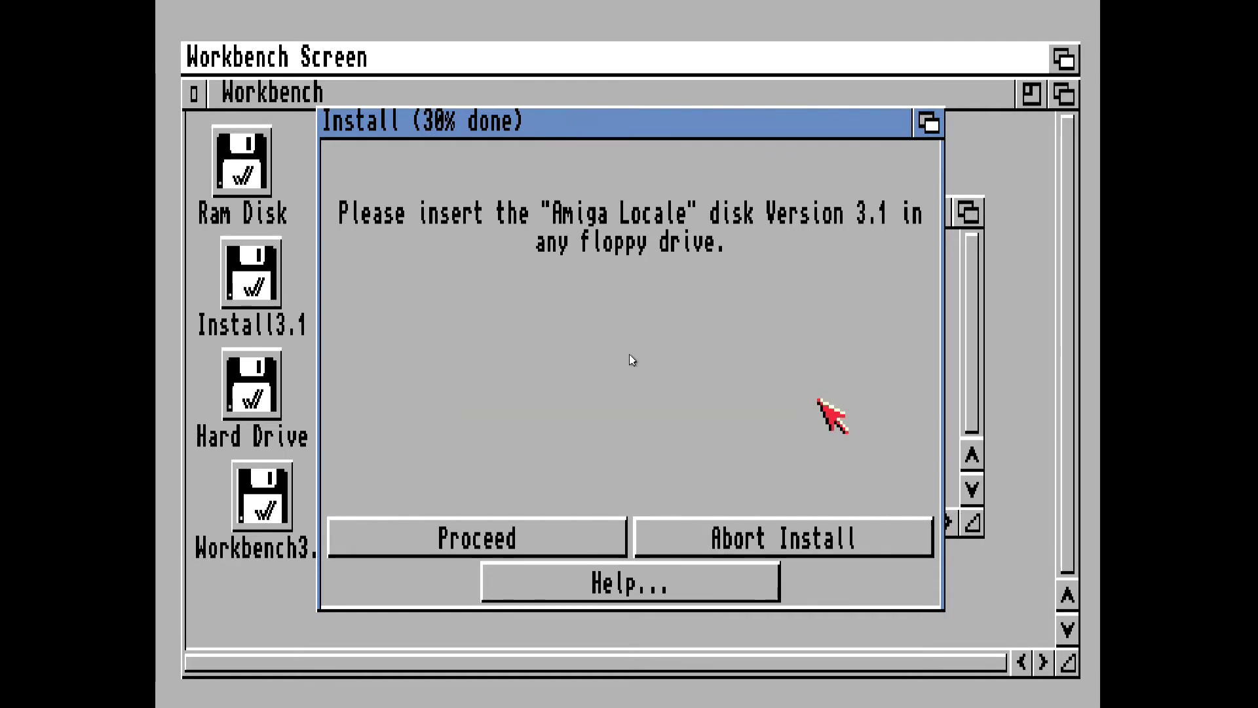
Bring up WinUAE properties once the installer asks for the Locale disk
{"action": "key", "text": "F12"}
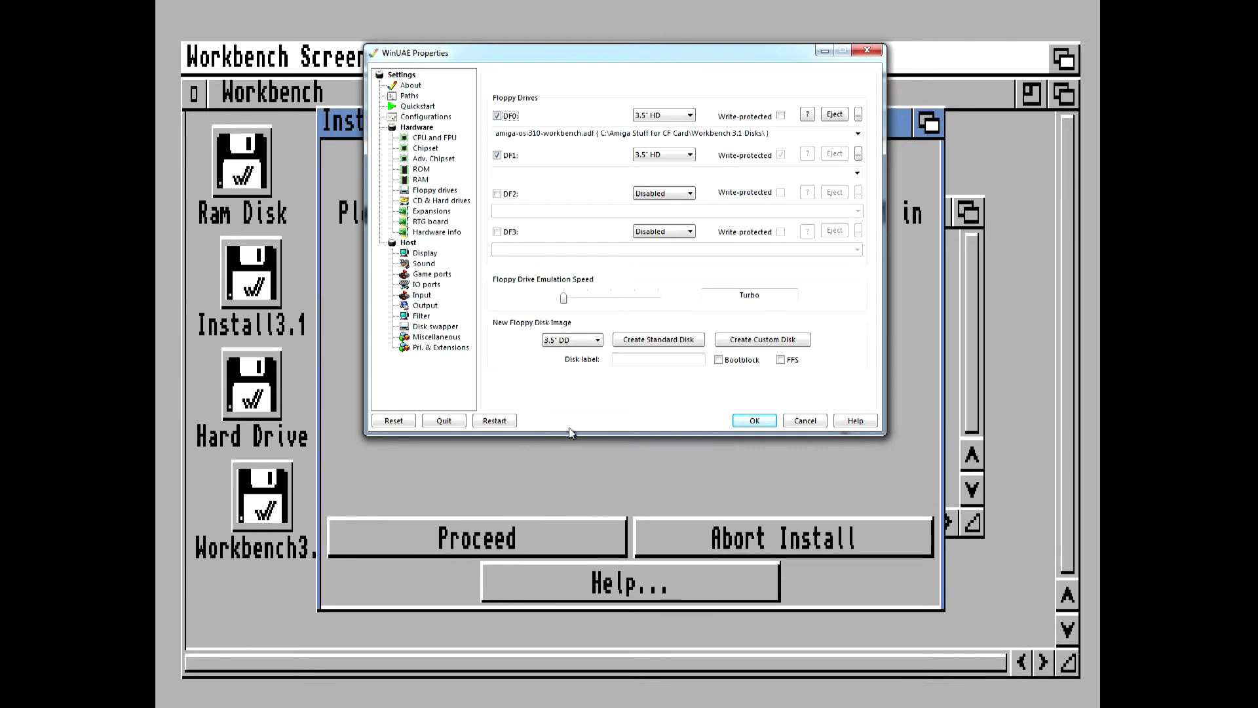
Eject the Workbench disk and load amiga-os-310-locale.adf into DF0, then resume
{"action": "left_click", "coordinate": [835, 114]}
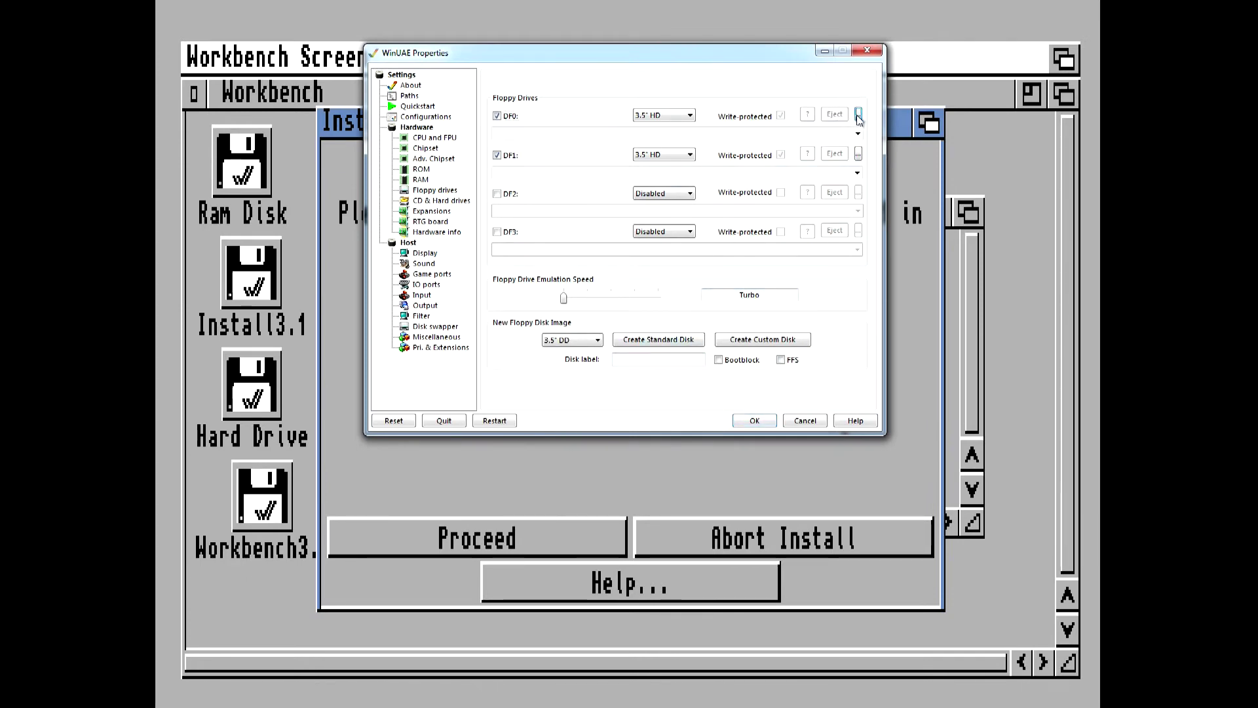
{"action": "left_click", "coordinate": [858, 117]}
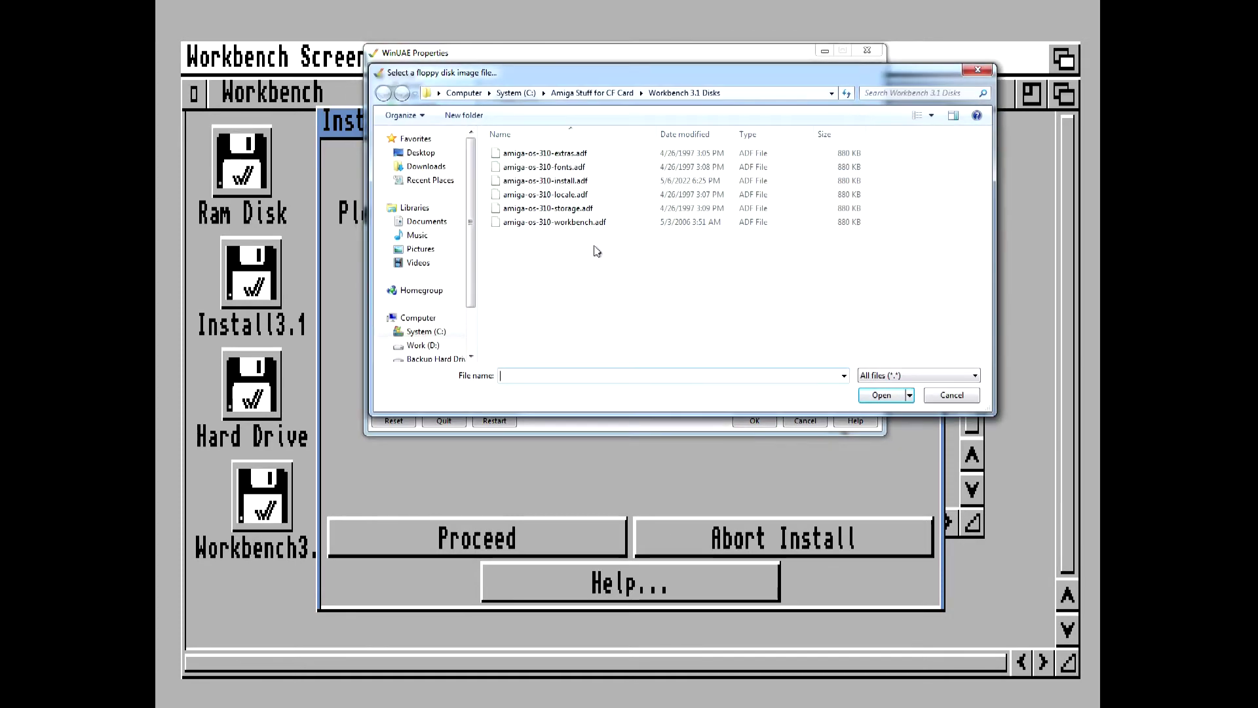
{"action": "left_click", "coordinate": [570, 198]}
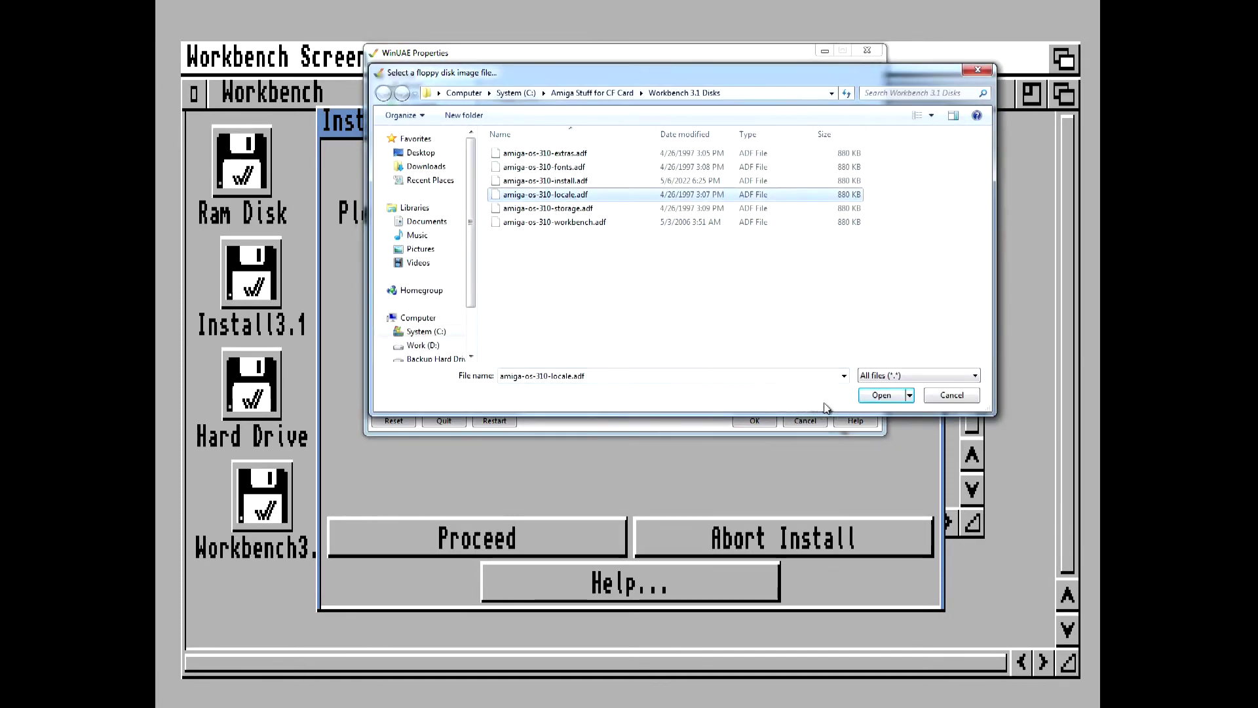
{"action": "left_click", "coordinate": [871, 395]}
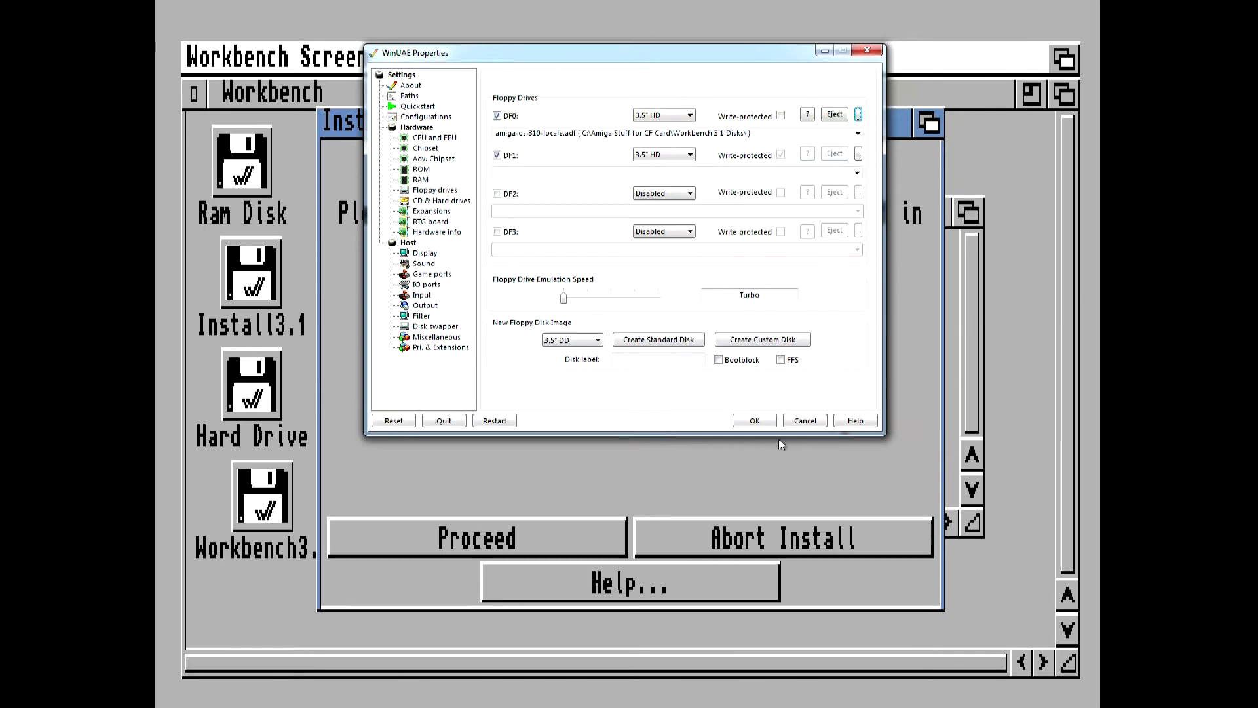
{"action": "left_click", "coordinate": [754, 421]}
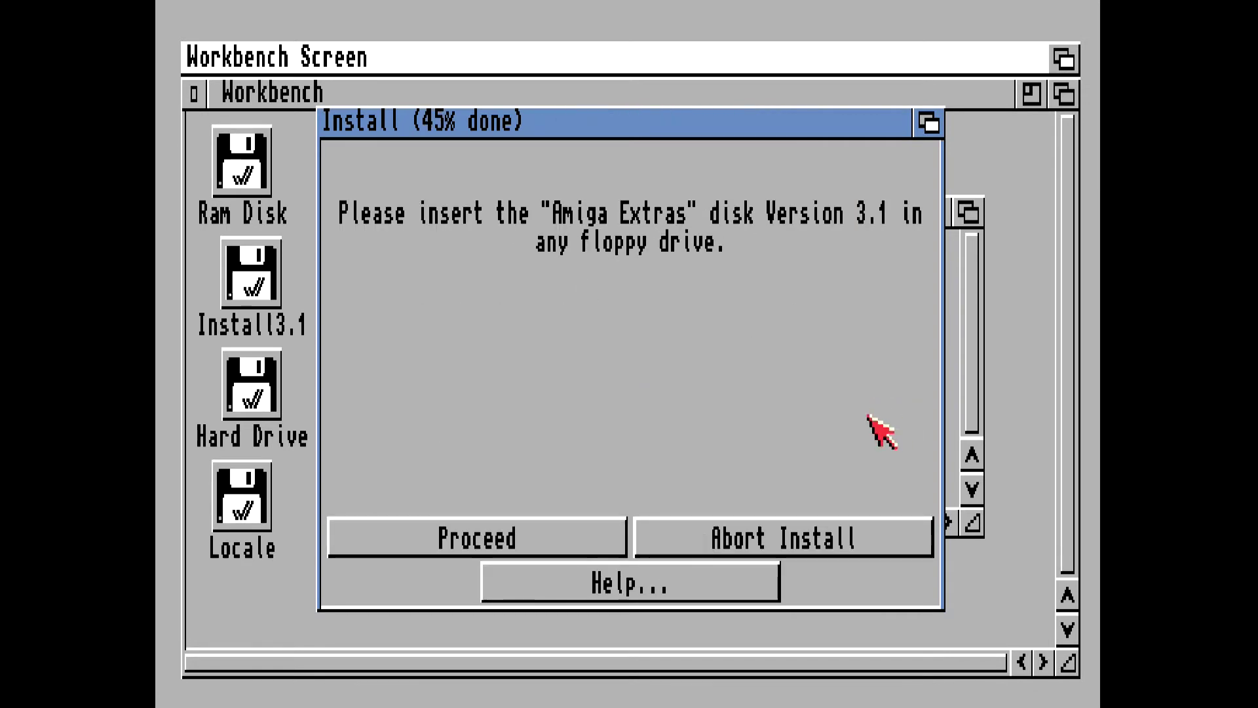
Swap the Locale disk in DF0 for amiga-os-310-extras.adf and resume the installer
{"action": "key", "text": "F12"}
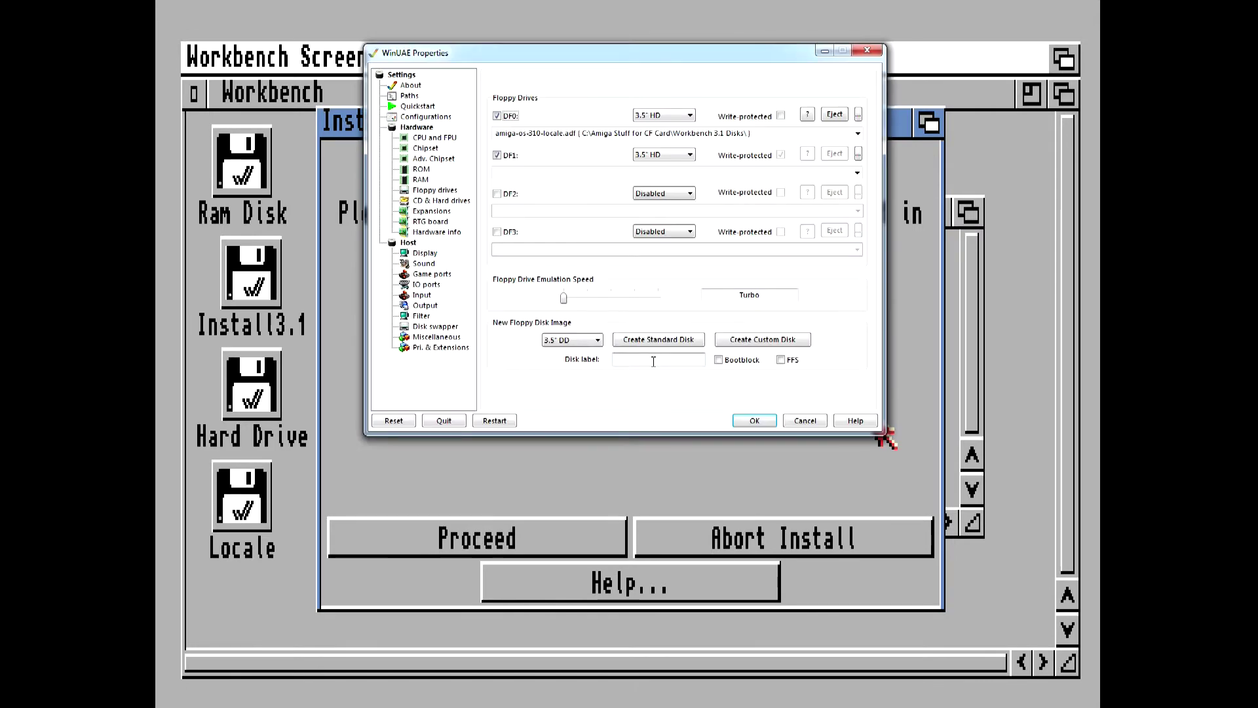
{"action": "left_click", "coordinate": [834, 114]}
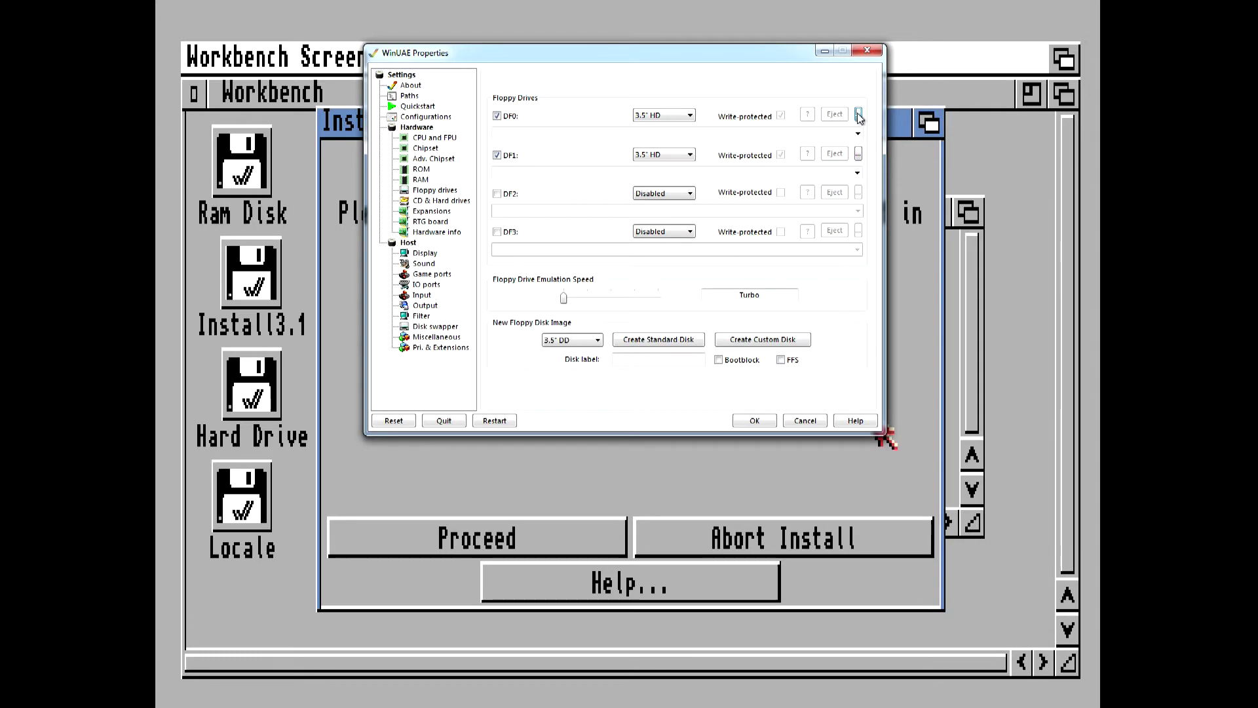
{"action": "left_click", "coordinate": [859, 115]}
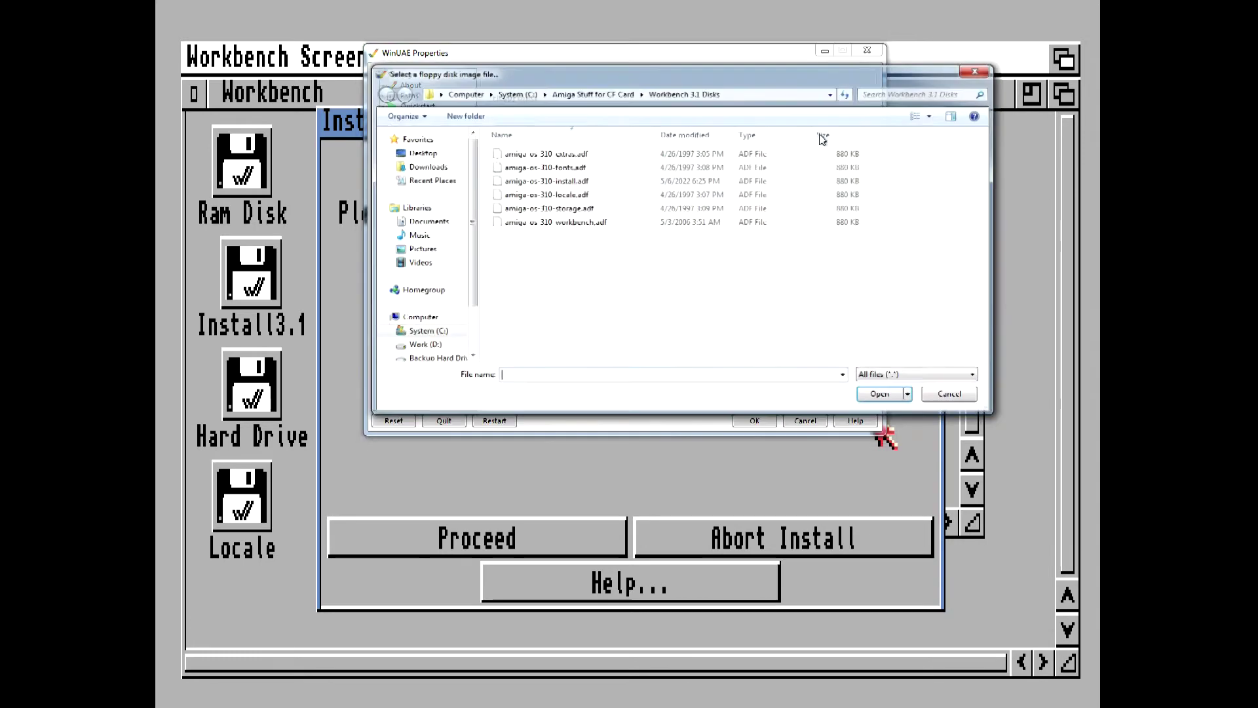
{"action": "left_click", "coordinate": [561, 155]}
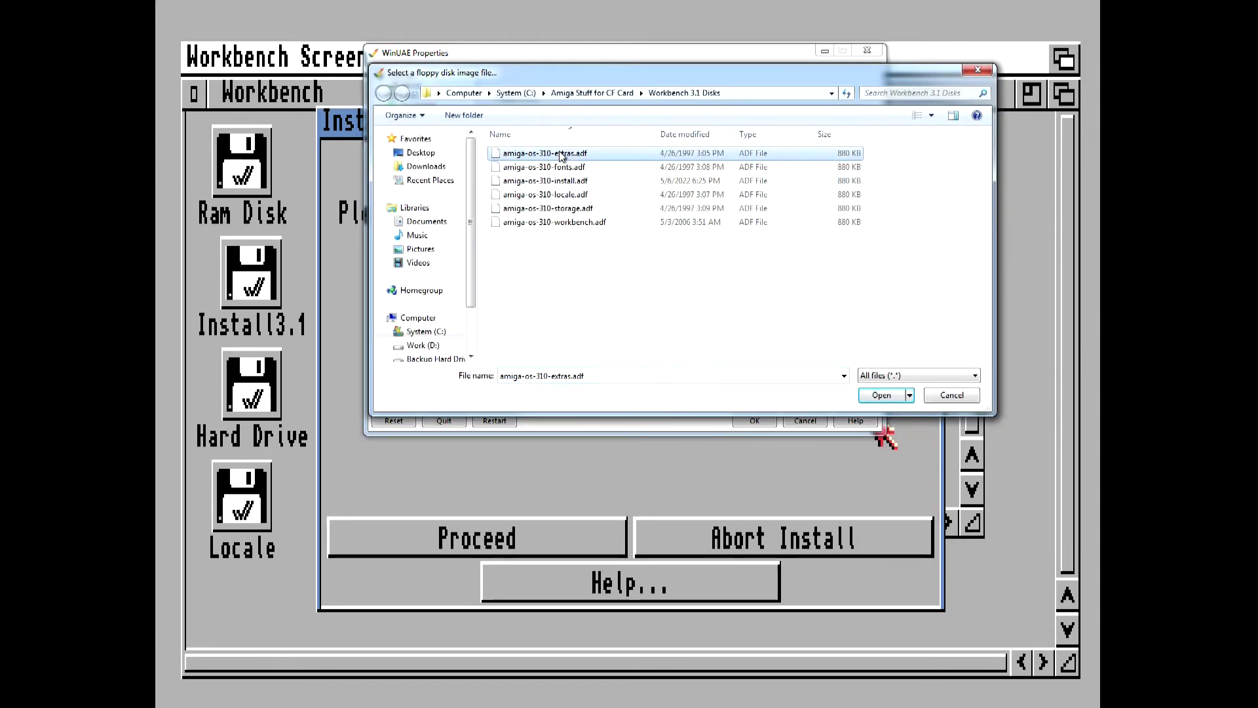
{"action": "left_click", "coordinate": [882, 395]}
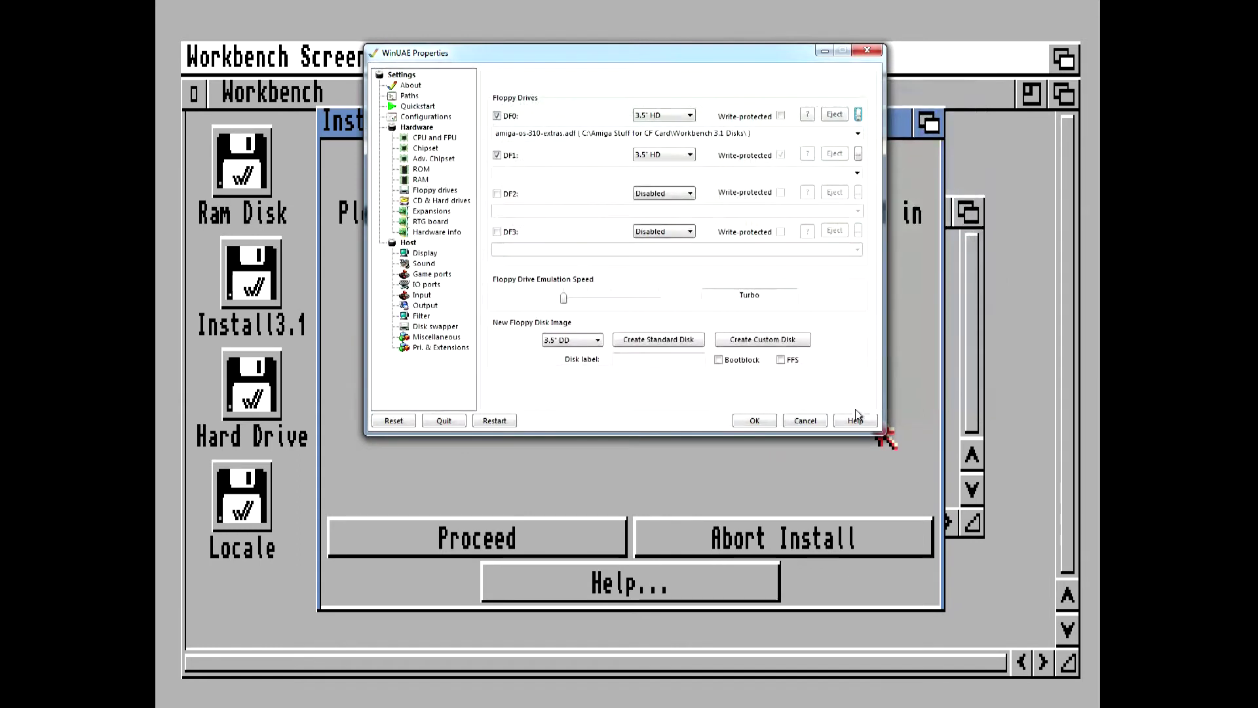
{"action": "left_click", "coordinate": [754, 421]}
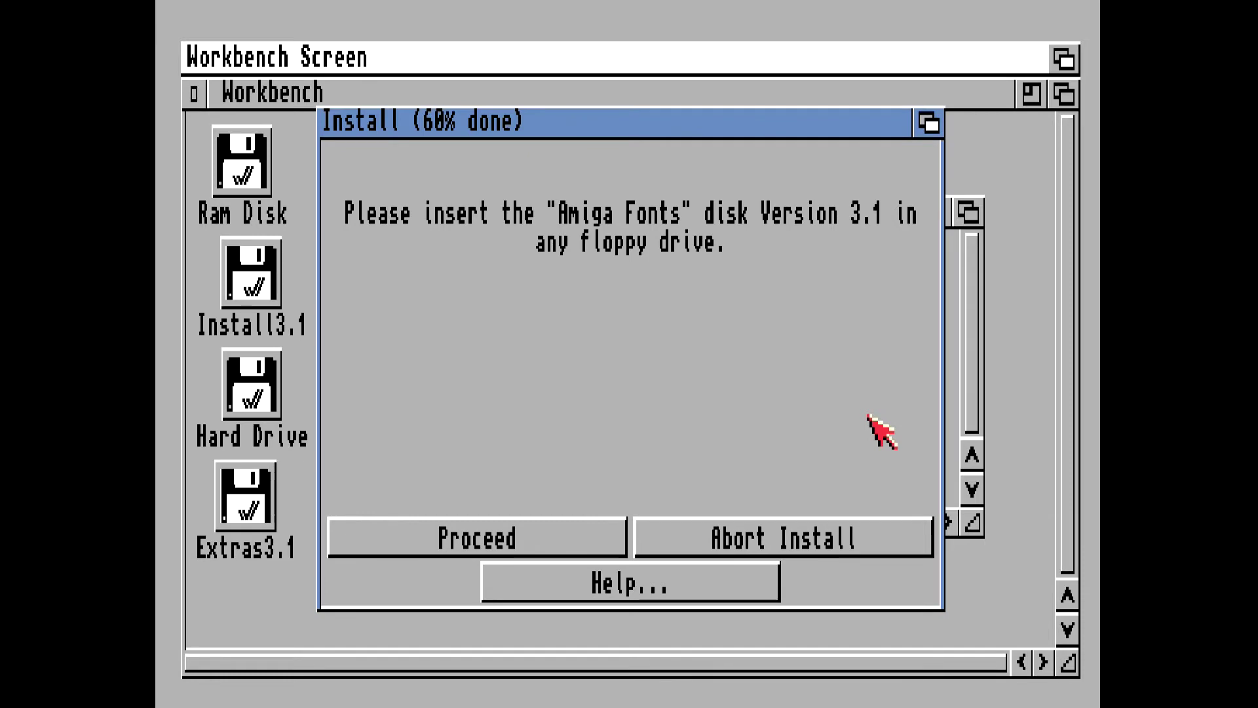
Swap the Extras disk in DF0 for amiga-os-310-fonts.adf and resume the installer
{"action": "key", "text": "F12"}
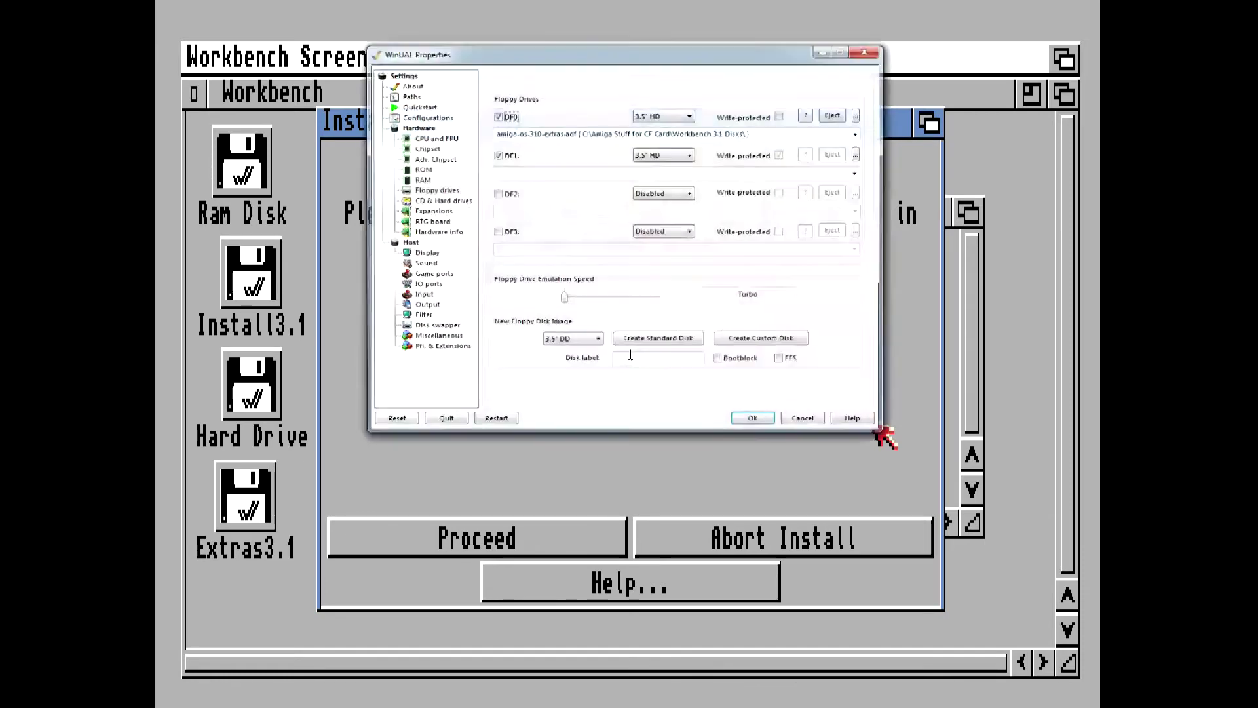
{"action": "left_click", "coordinate": [833, 116]}
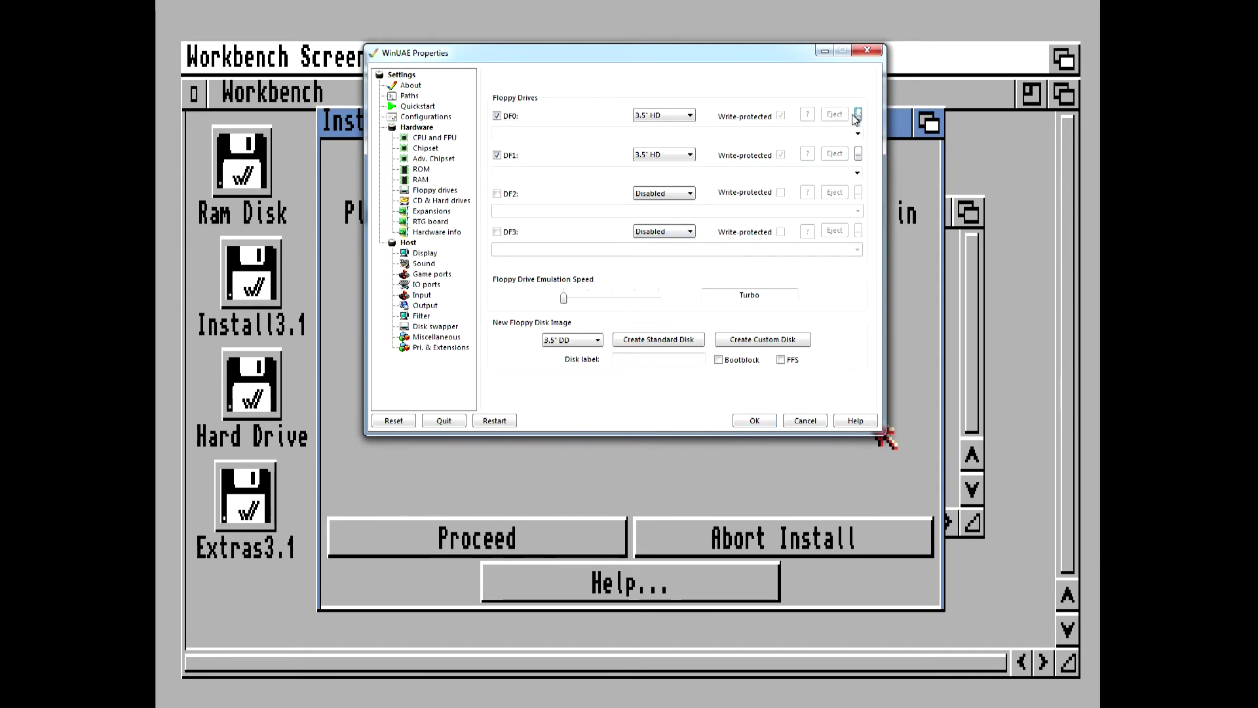
{"action": "left_click", "coordinate": [858, 115]}
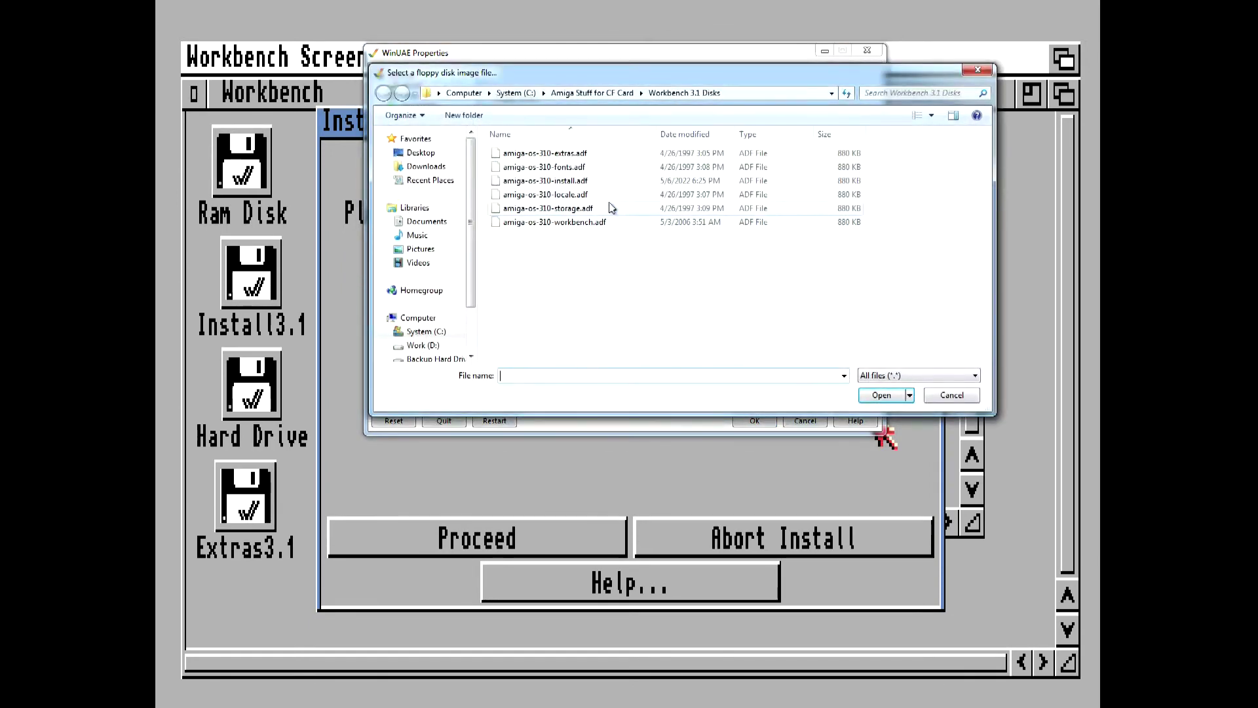
{"action": "left_click", "coordinate": [566, 169]}
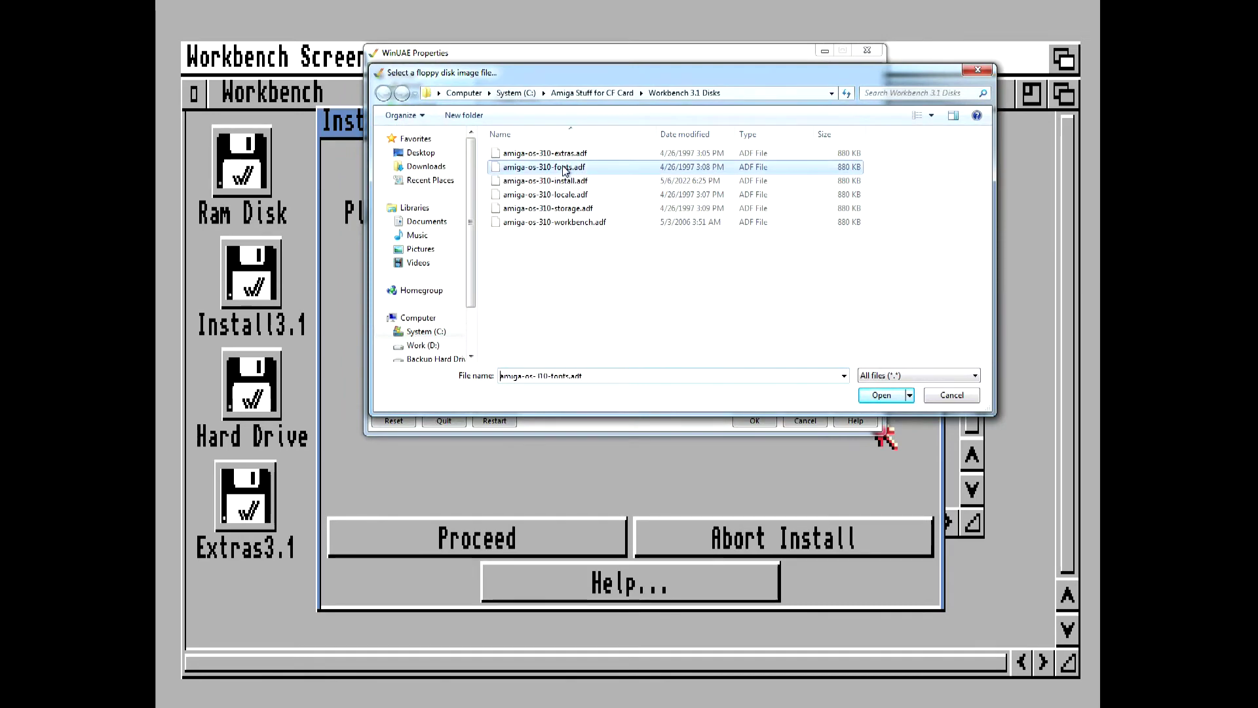
{"action": "left_click", "coordinate": [882, 396]}
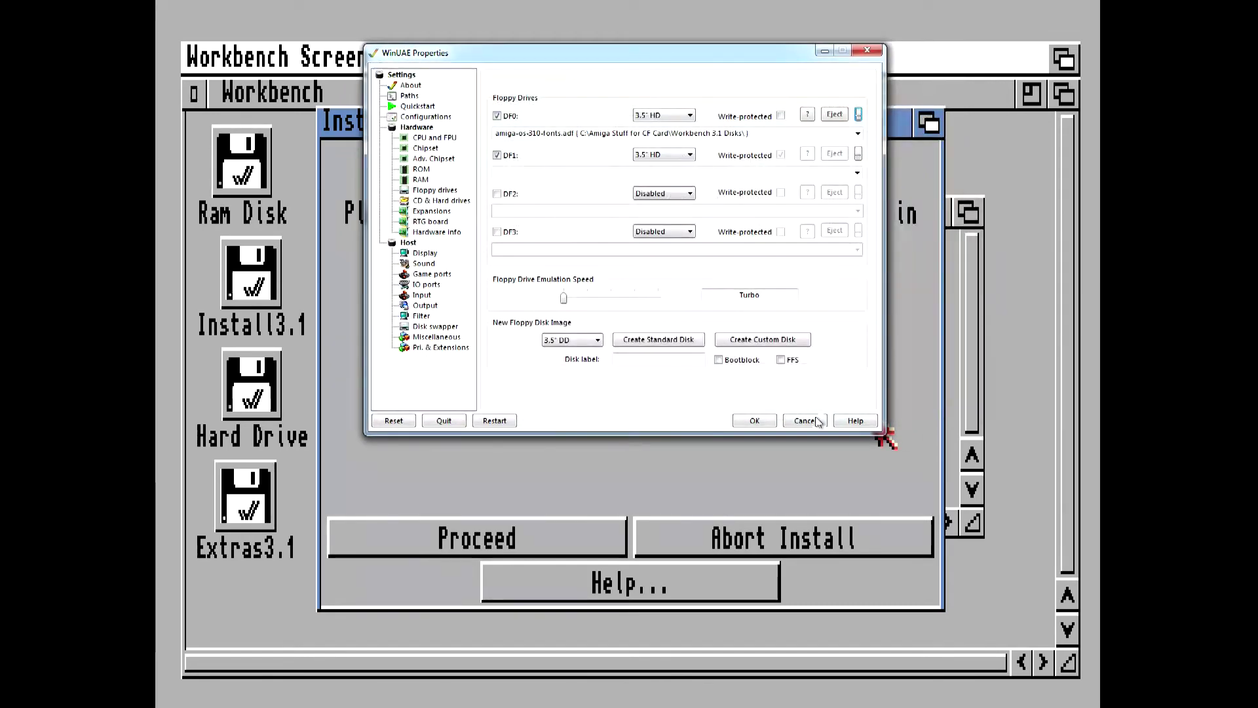
{"action": "left_click", "coordinate": [752, 421]}
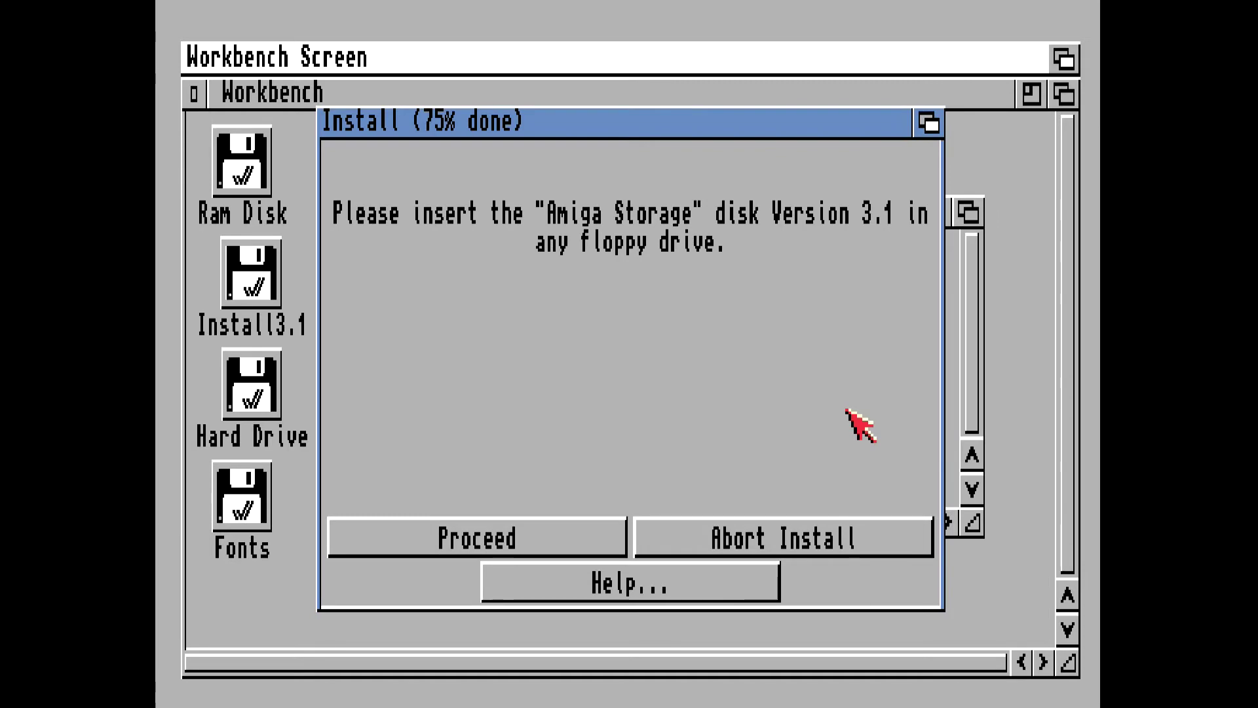
Swap the Fonts disk in DF0 for amiga-os-310-storage.adf and resume the installer
{"action": "key", "text": "F12"}
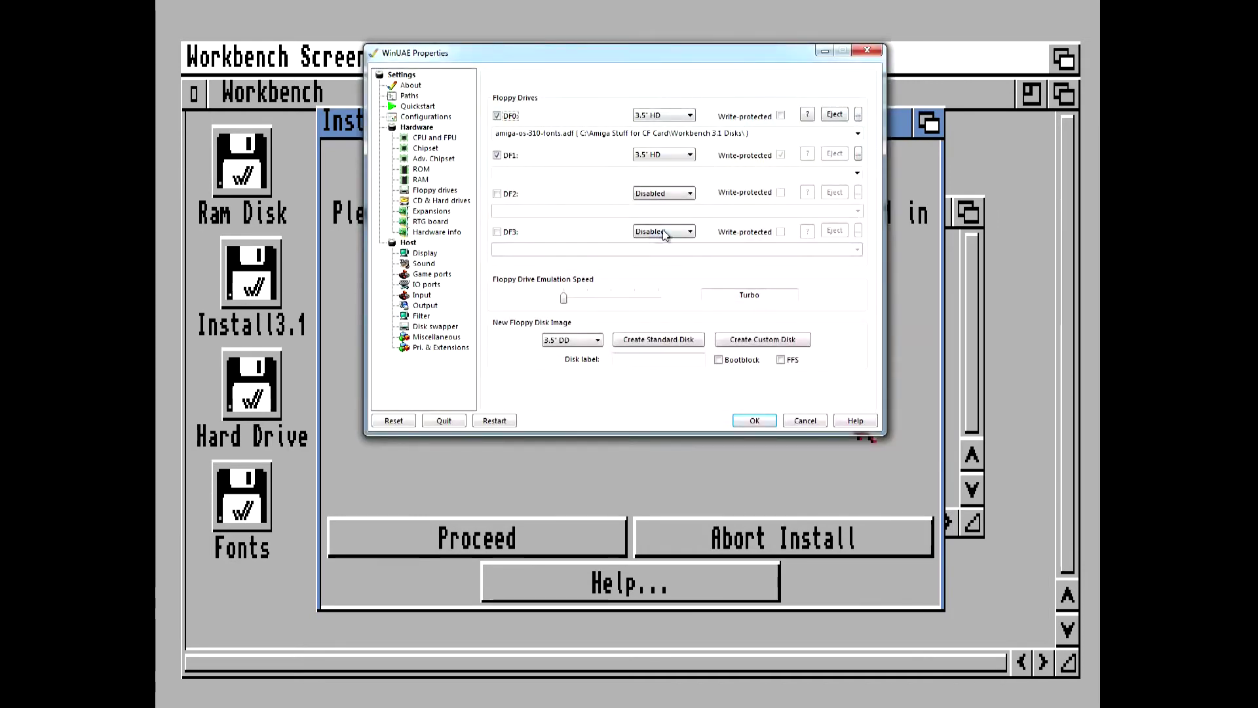
{"action": "left_click", "coordinate": [834, 114]}
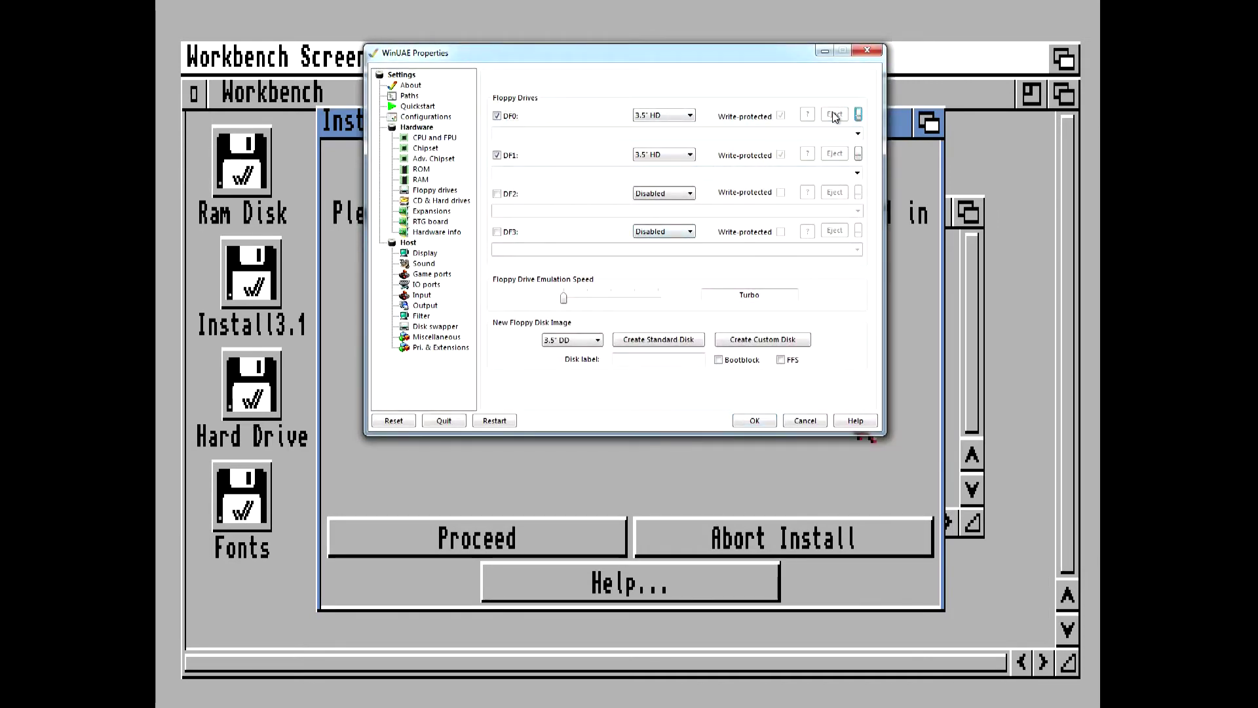
{"action": "left_click", "coordinate": [858, 116]}
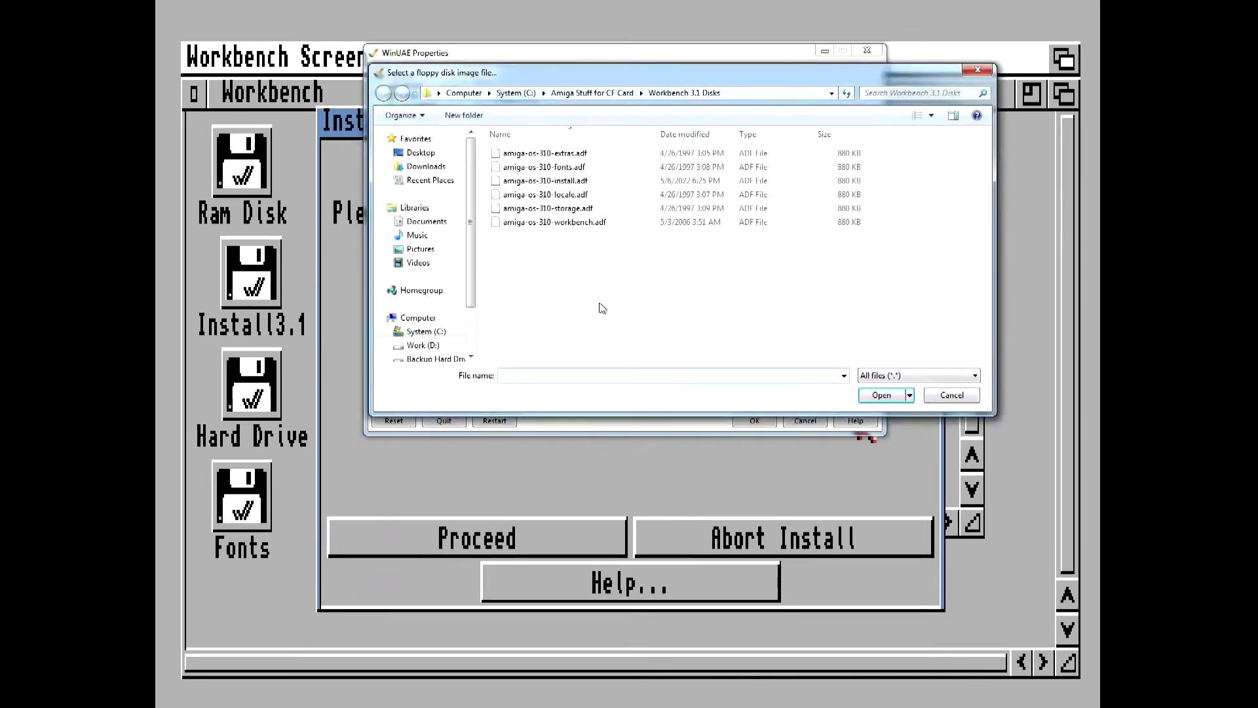
{"action": "left_click", "coordinate": [565, 211]}
{"action": "left_click", "coordinate": [881, 397]}
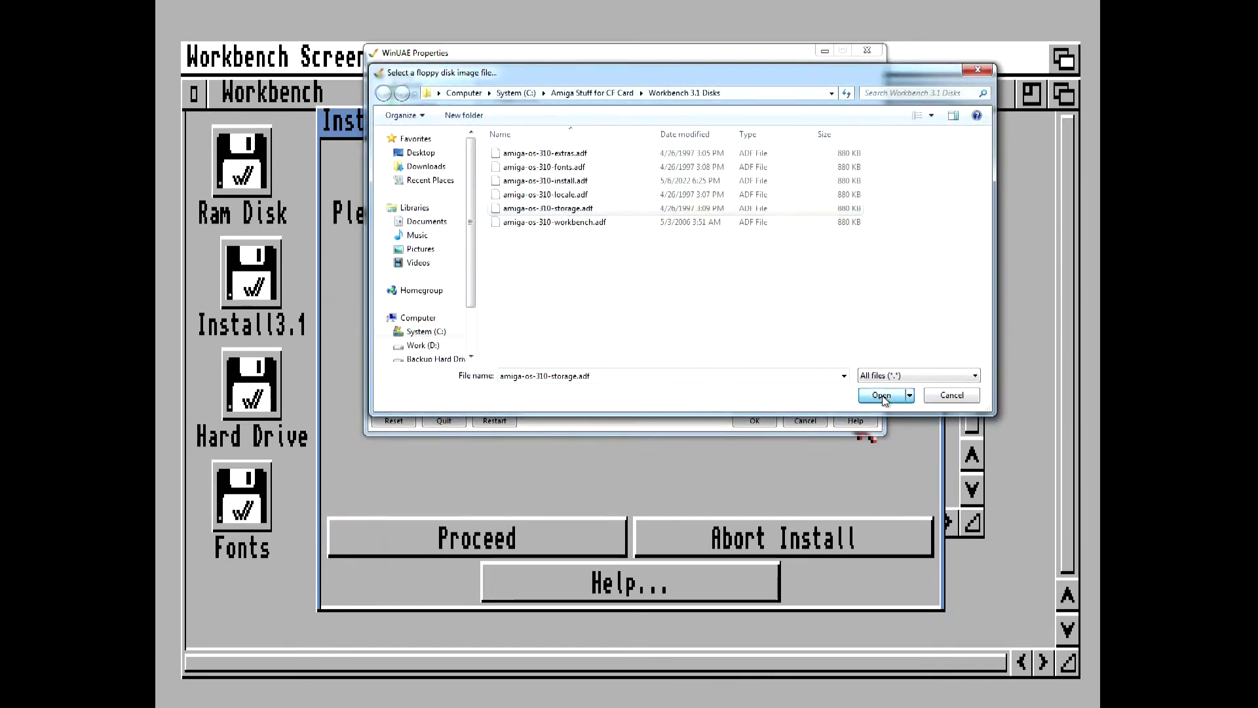
{"action": "left_click", "coordinate": [753, 420]}
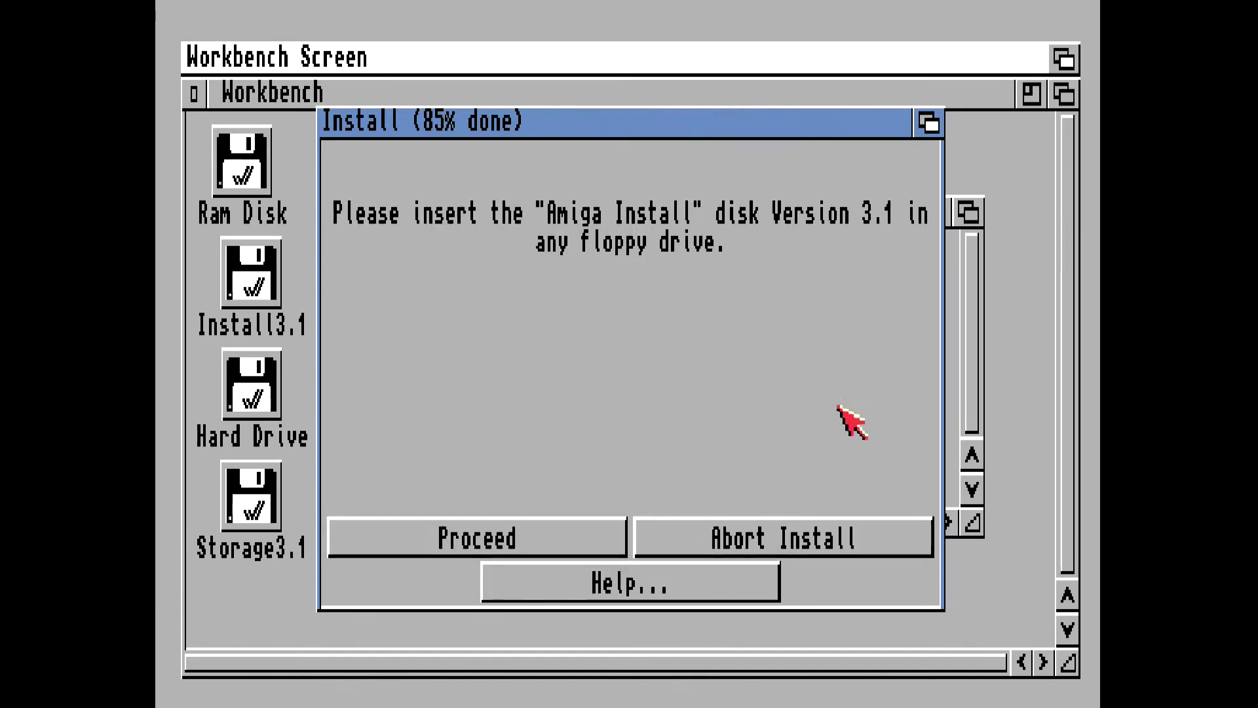
Swap the Storage disk in DF0 for amiga-os-310-install.adf and let installation complete
{"action": "key", "text": "F12"}
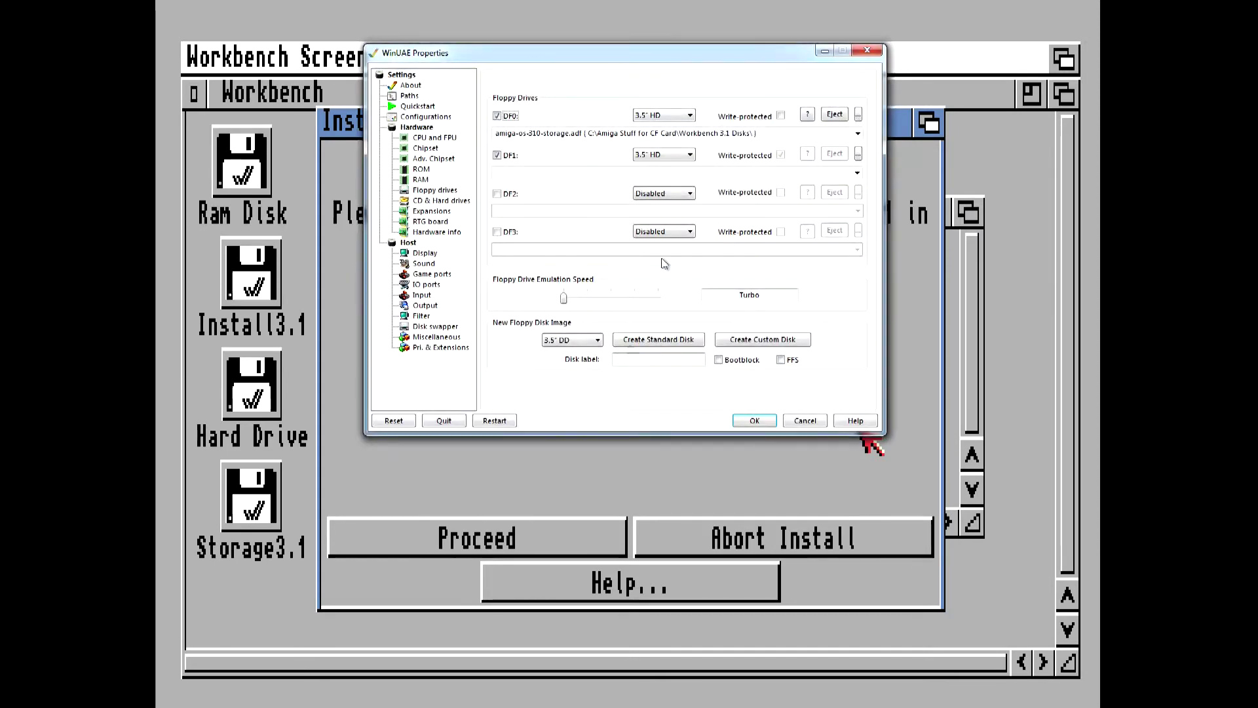
{"action": "left_click", "coordinate": [834, 114]}
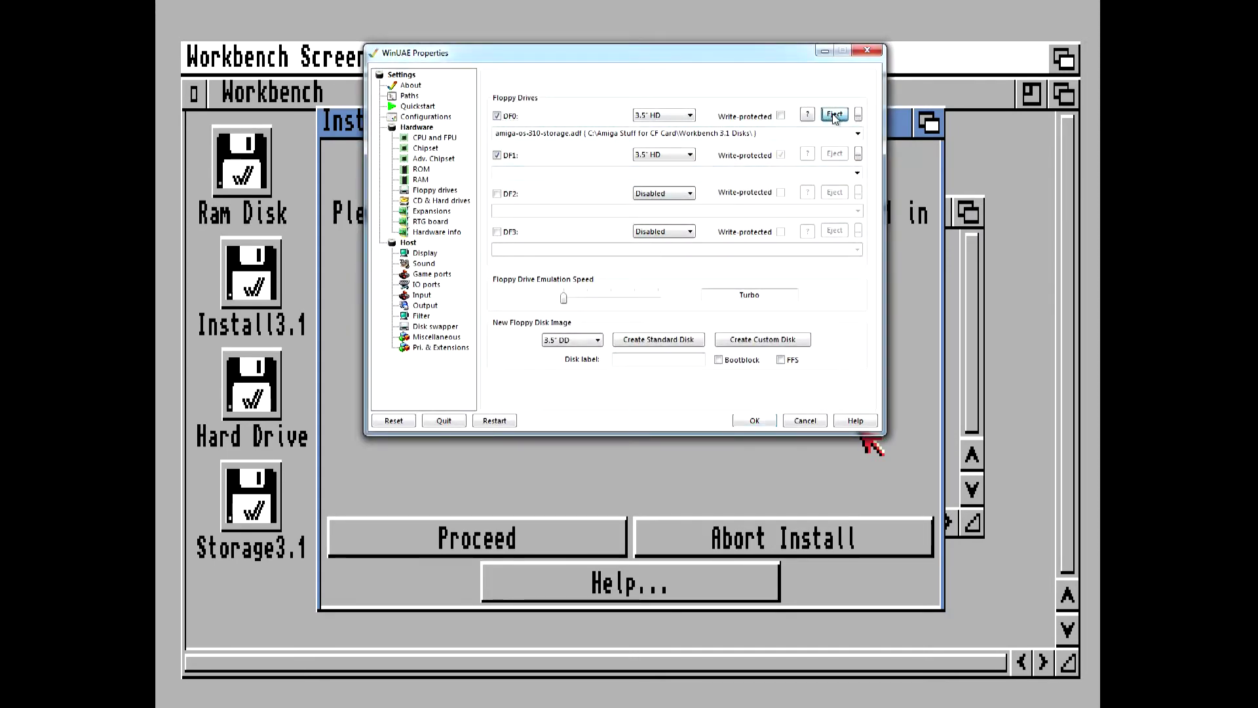
{"action": "left_click", "coordinate": [859, 116]}
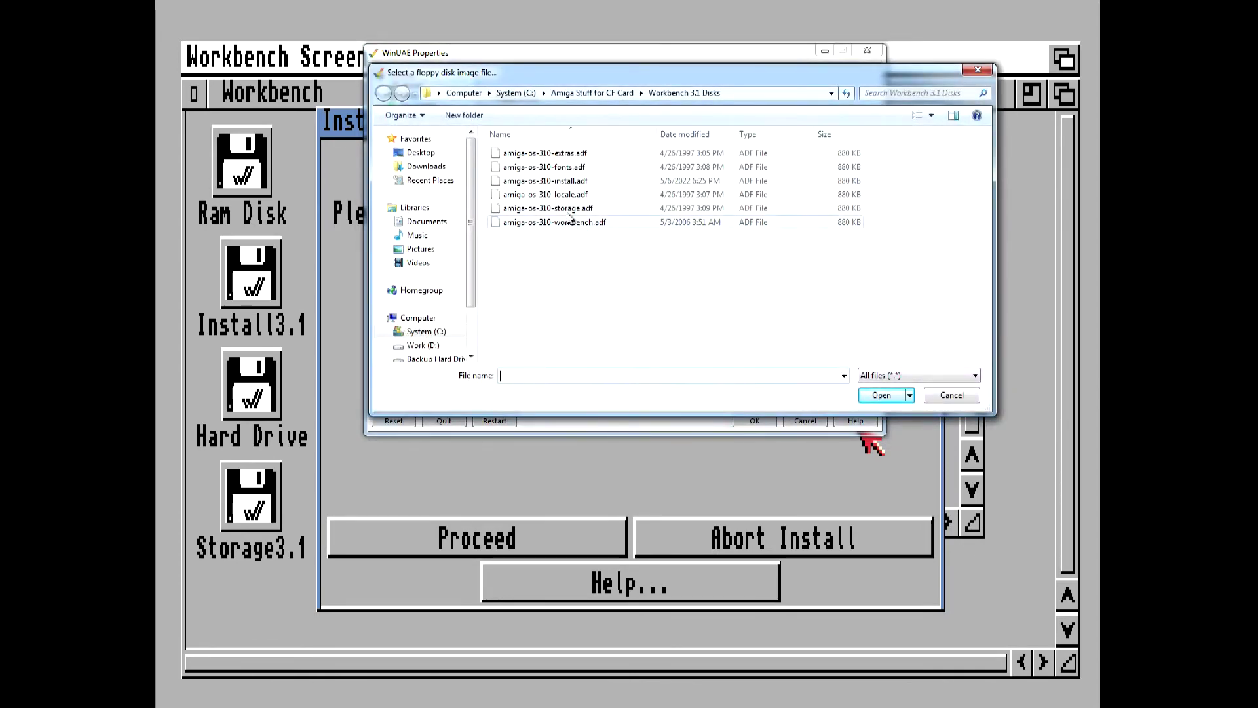
{"action": "left_click", "coordinate": [566, 183]}
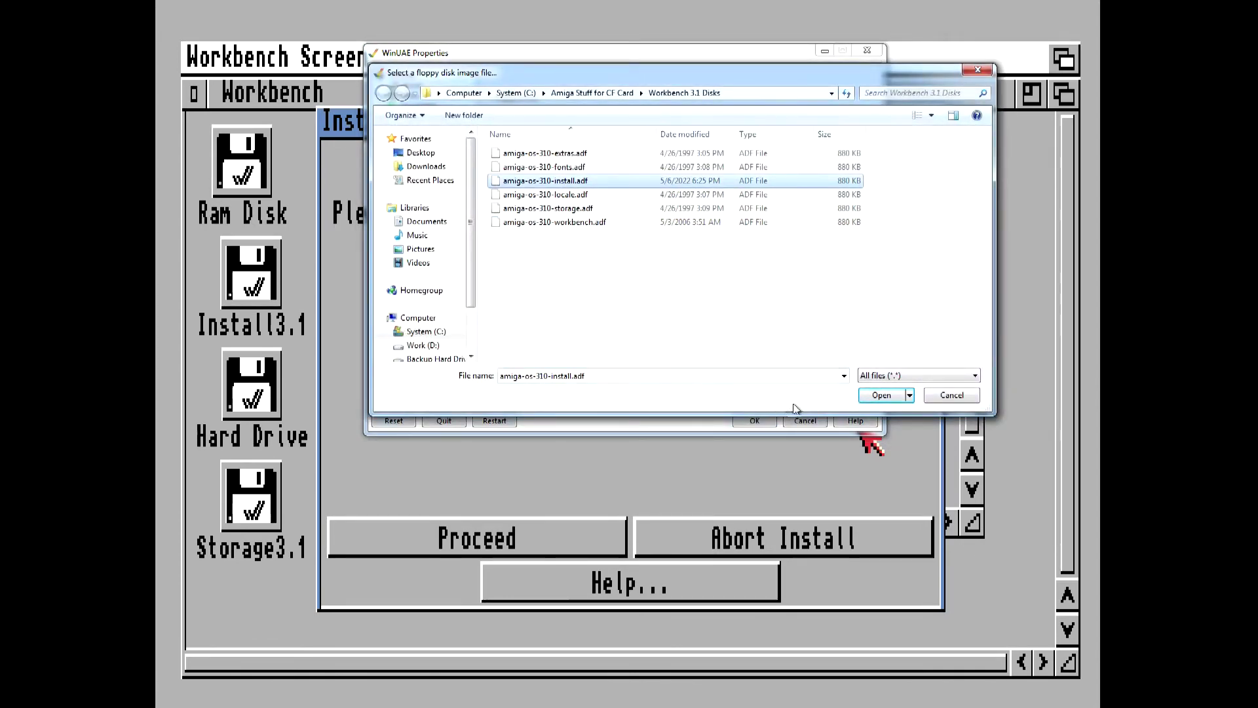
{"action": "left_click", "coordinate": [882, 395]}
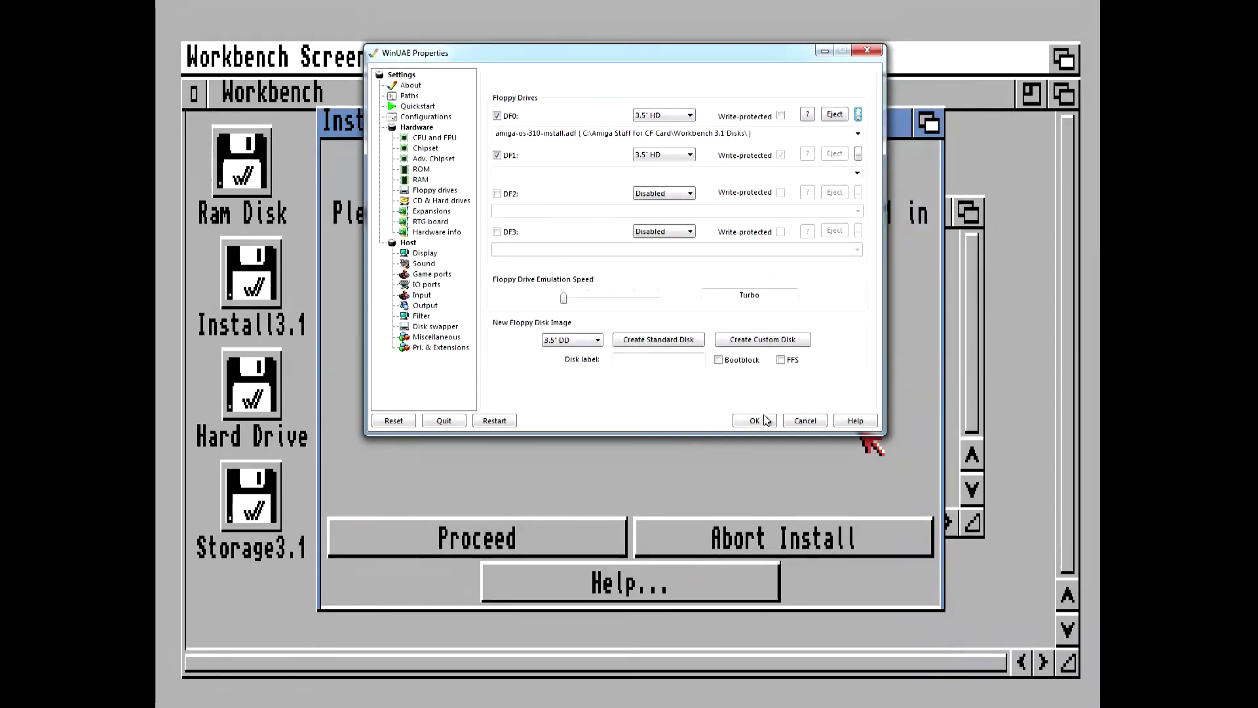
{"action": "left_click", "coordinate": [754, 422]}
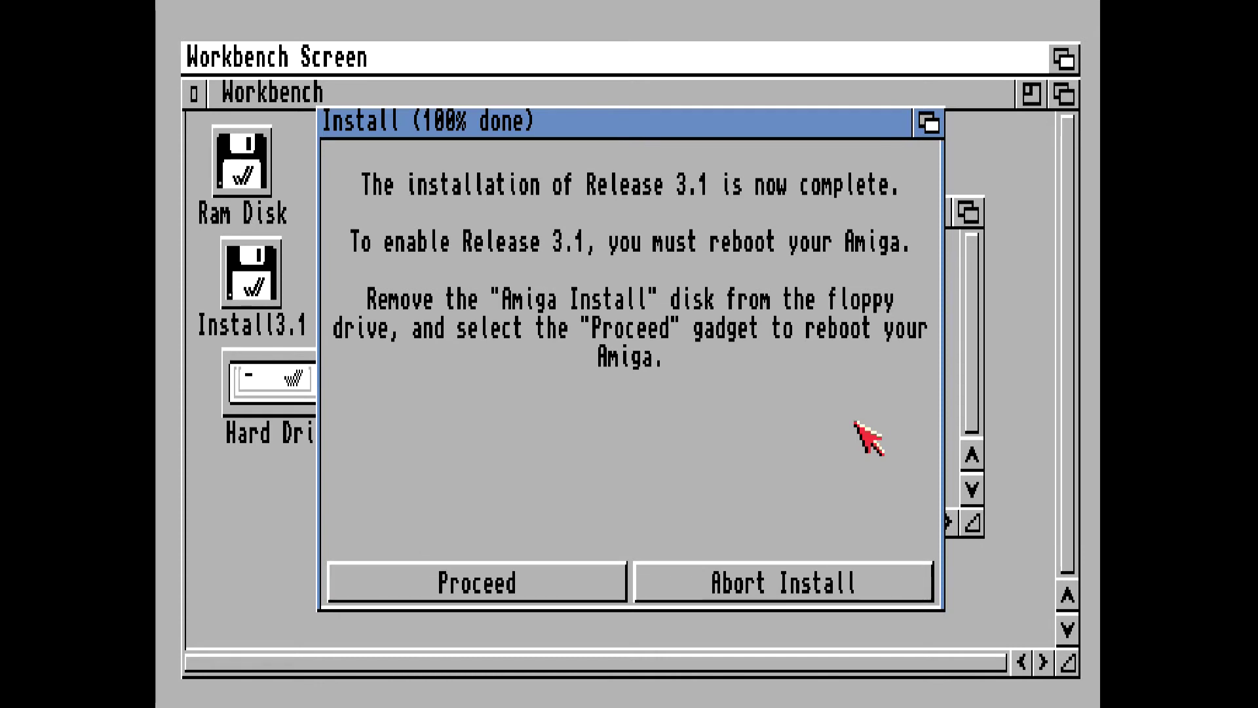
Eject the Workbench install disk from DF0 in WinUAE and return to boot from the hard drive
{"action": "key", "text": "F12"}
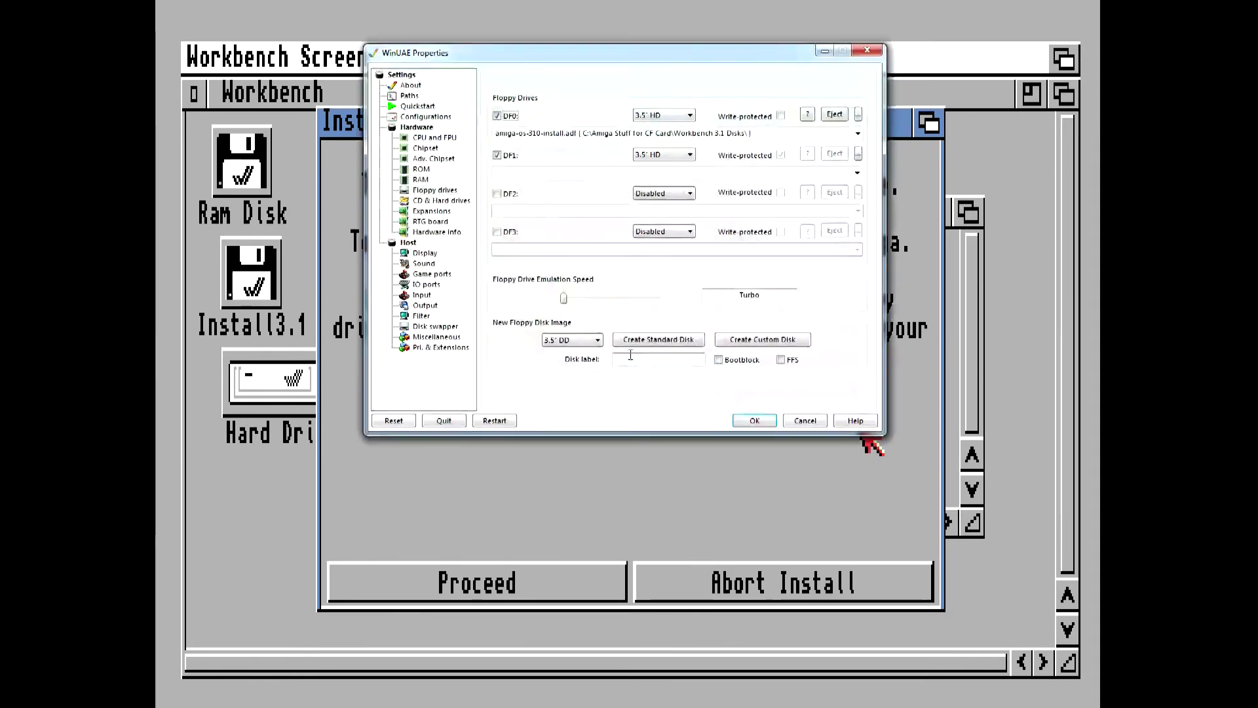
{"action": "left_click", "coordinate": [834, 115]}
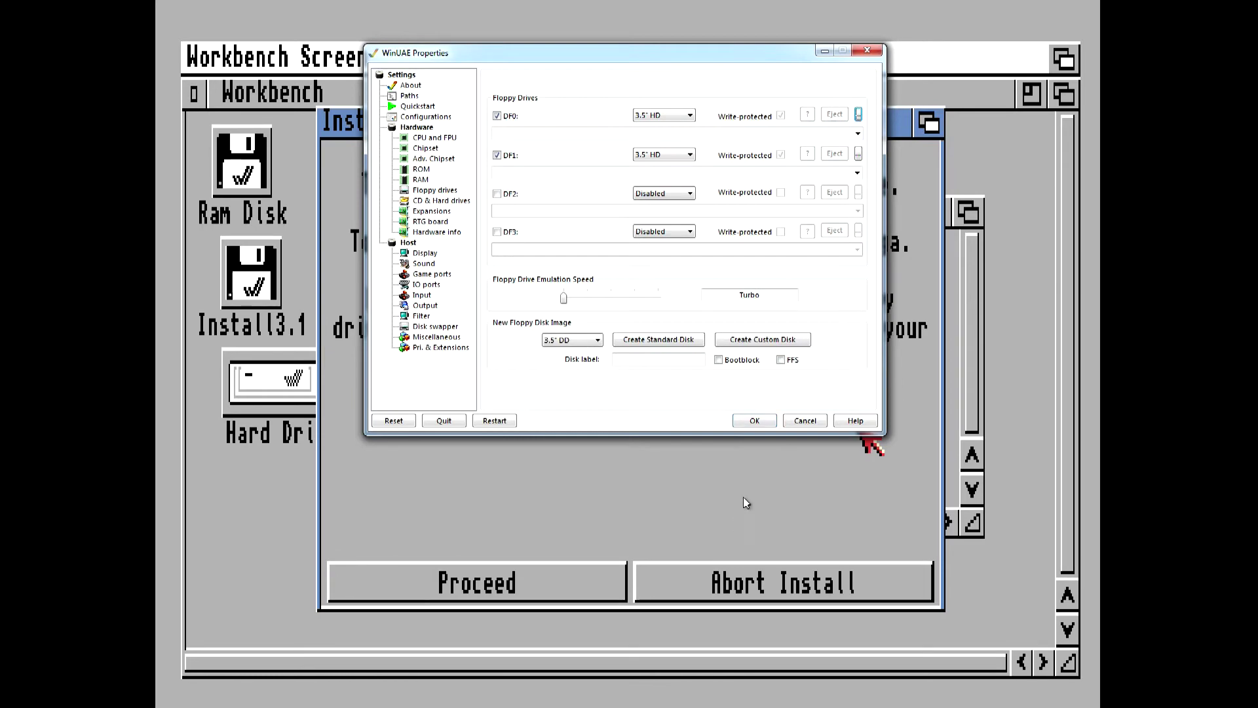
{"action": "left_click", "coordinate": [753, 421]}
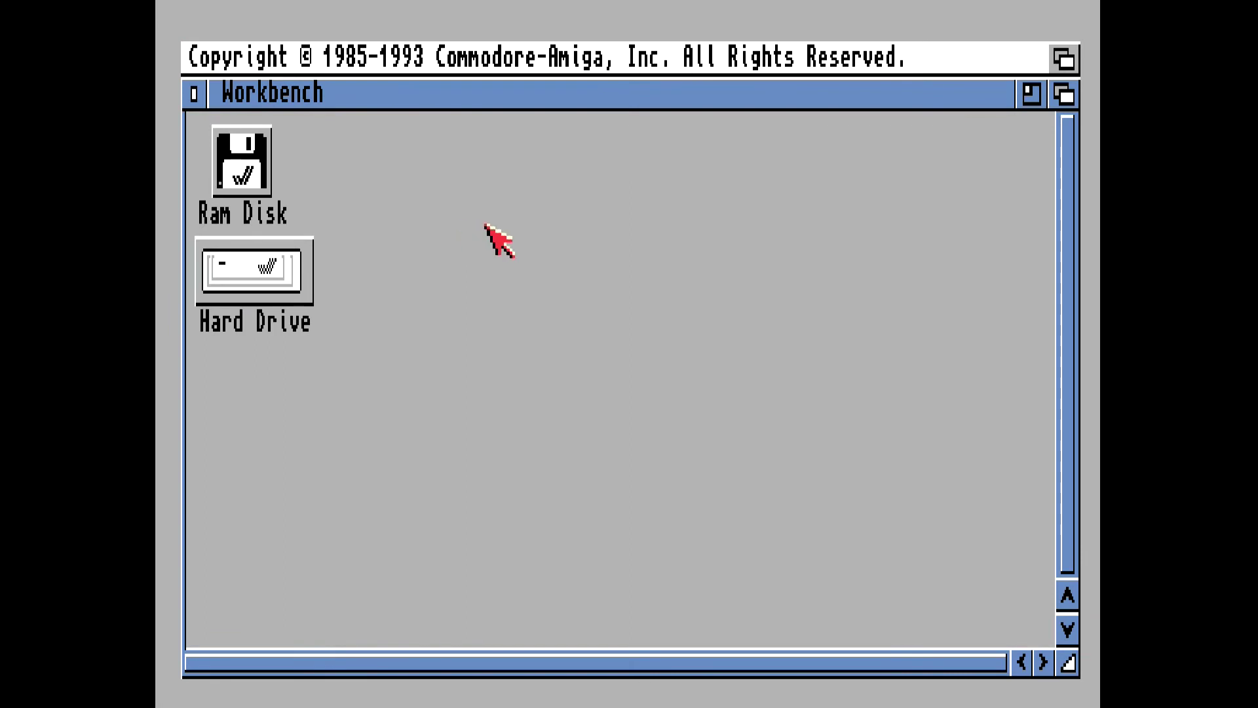
Turn the Workbench window into a backdrop desktop and clean up its icons
{"action": "right_click", "coordinate": [261, 56]}
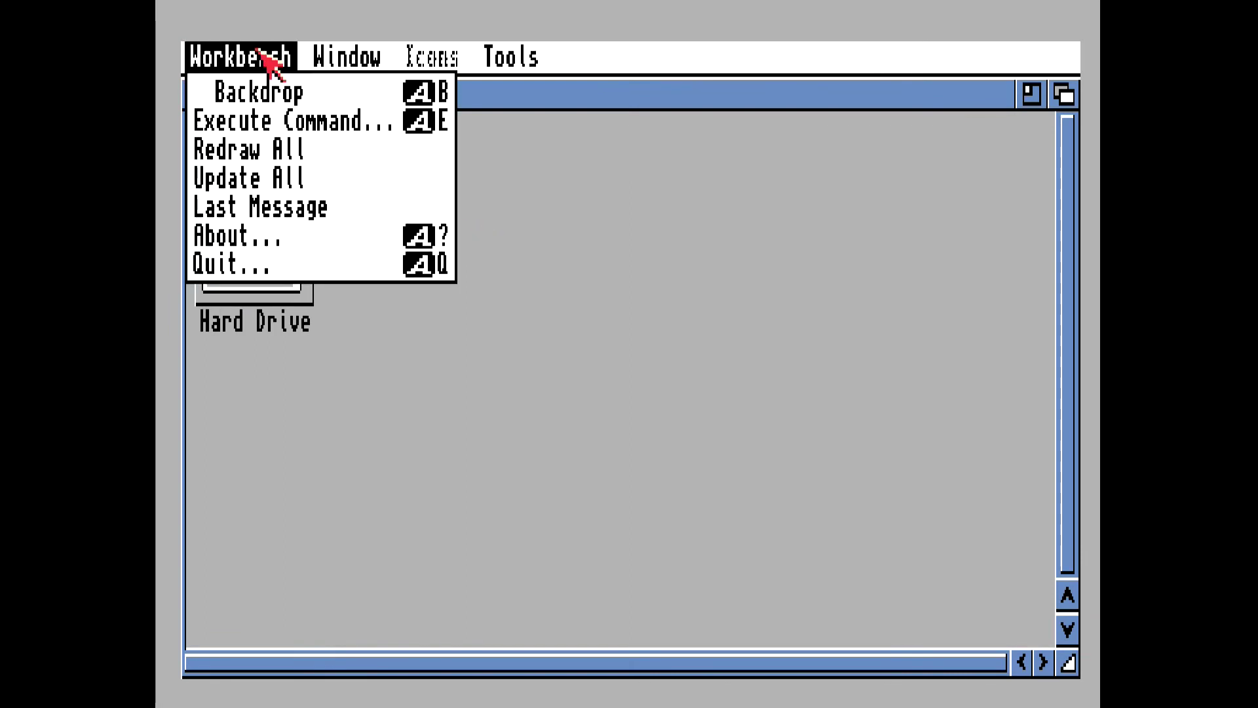
{"action": "right_click", "coordinate": [246, 92]}
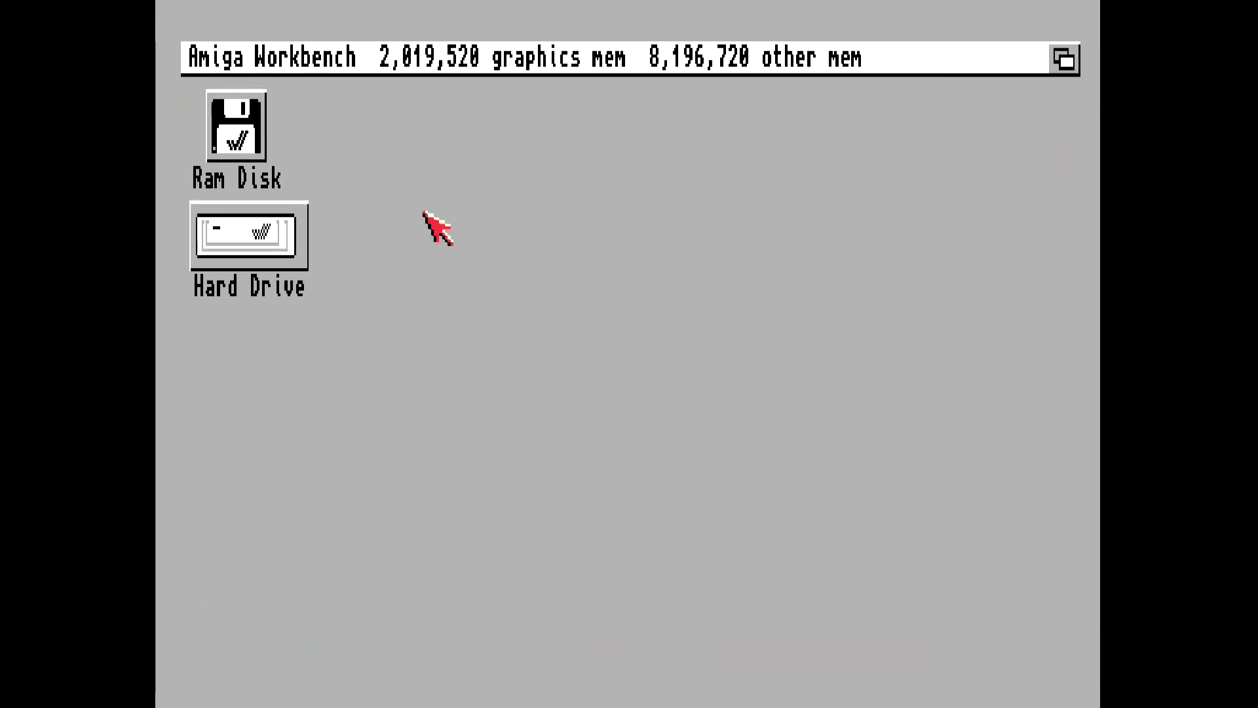
{"action": "right_click", "coordinate": [358, 56]}
{"action": "mouse_move", "coordinate": [368, 59]}
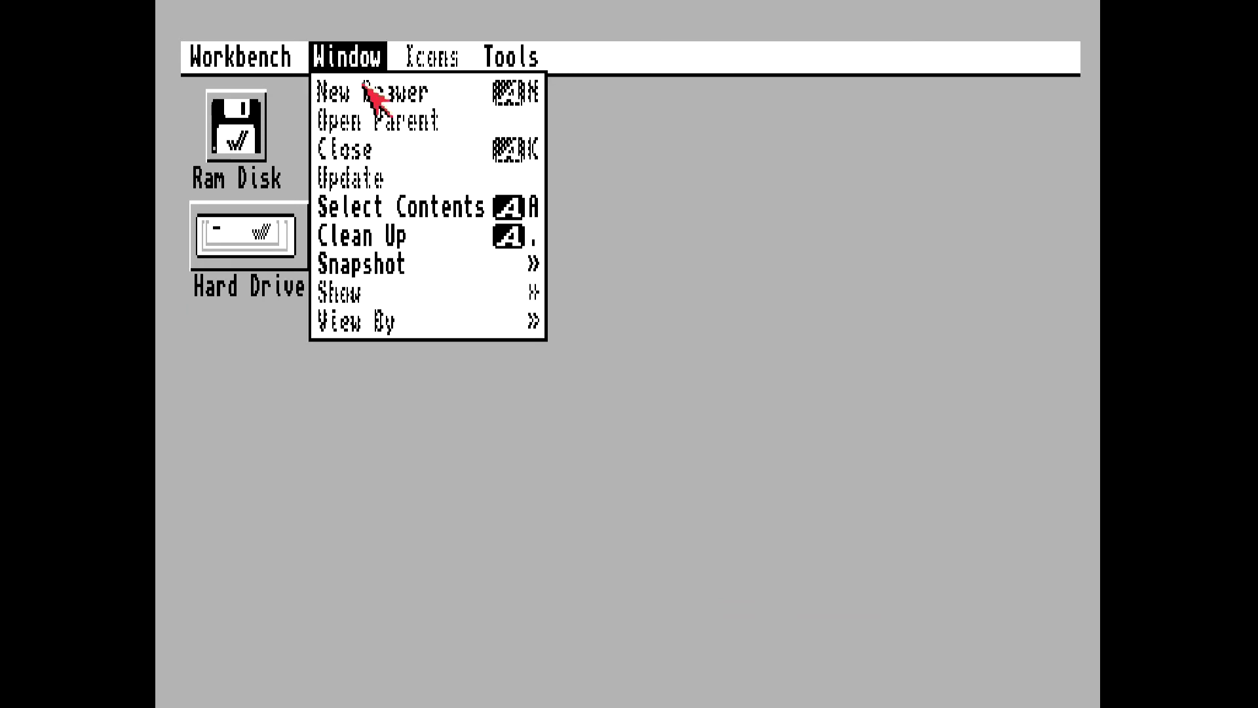
{"action": "right_click", "coordinate": [385, 233]}
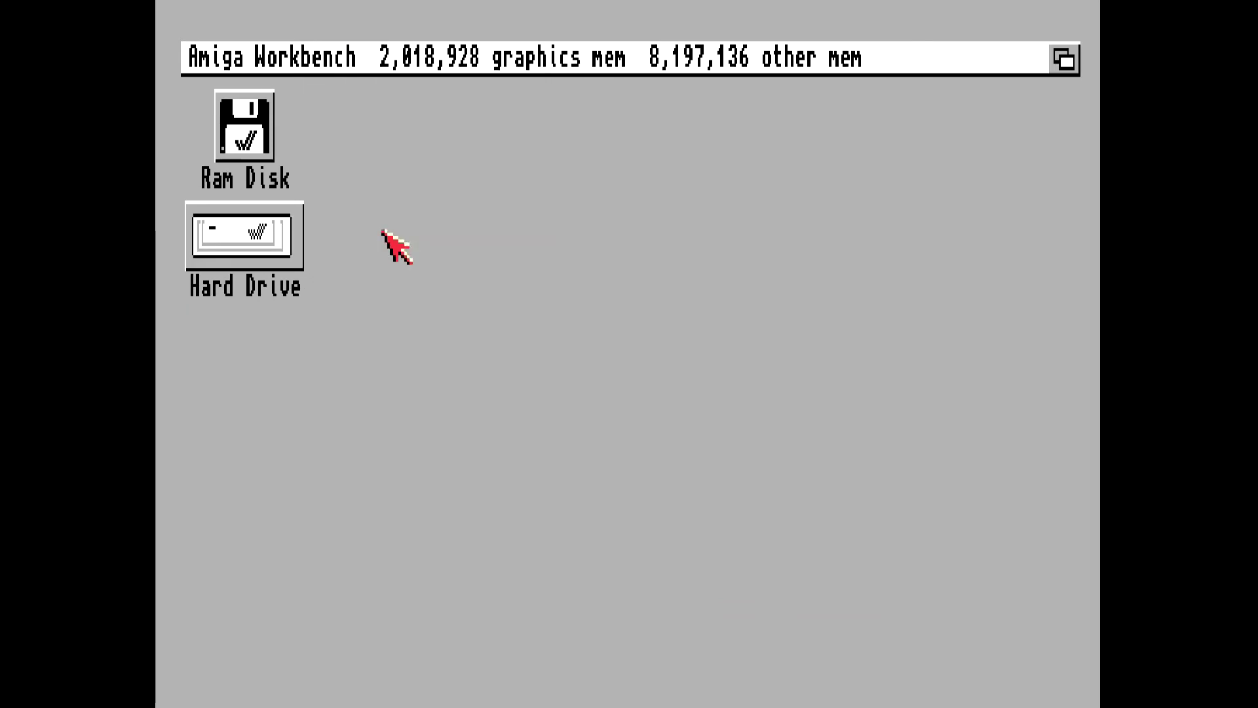
Snapshot the icon positions for the window and then for all icons
{"action": "right_click", "coordinate": [382, 58]}
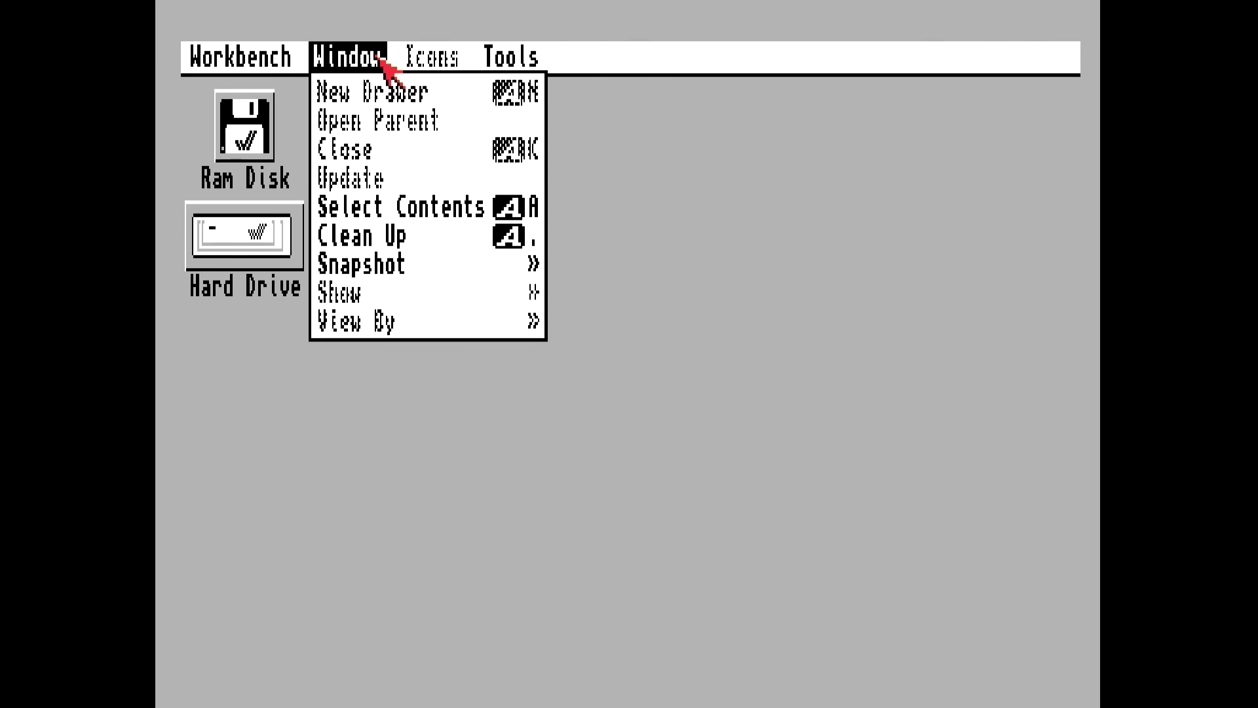
{"action": "mouse_move", "coordinate": [388, 261]}
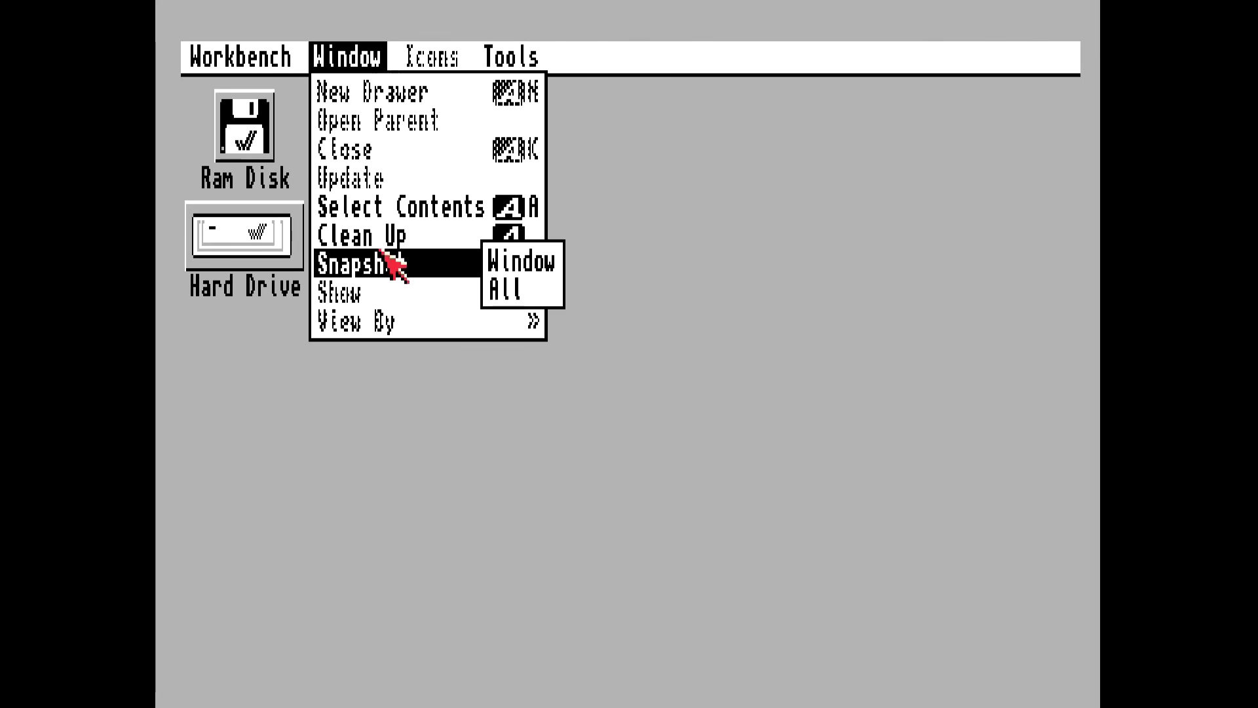
{"action": "right_click", "coordinate": [519, 261]}
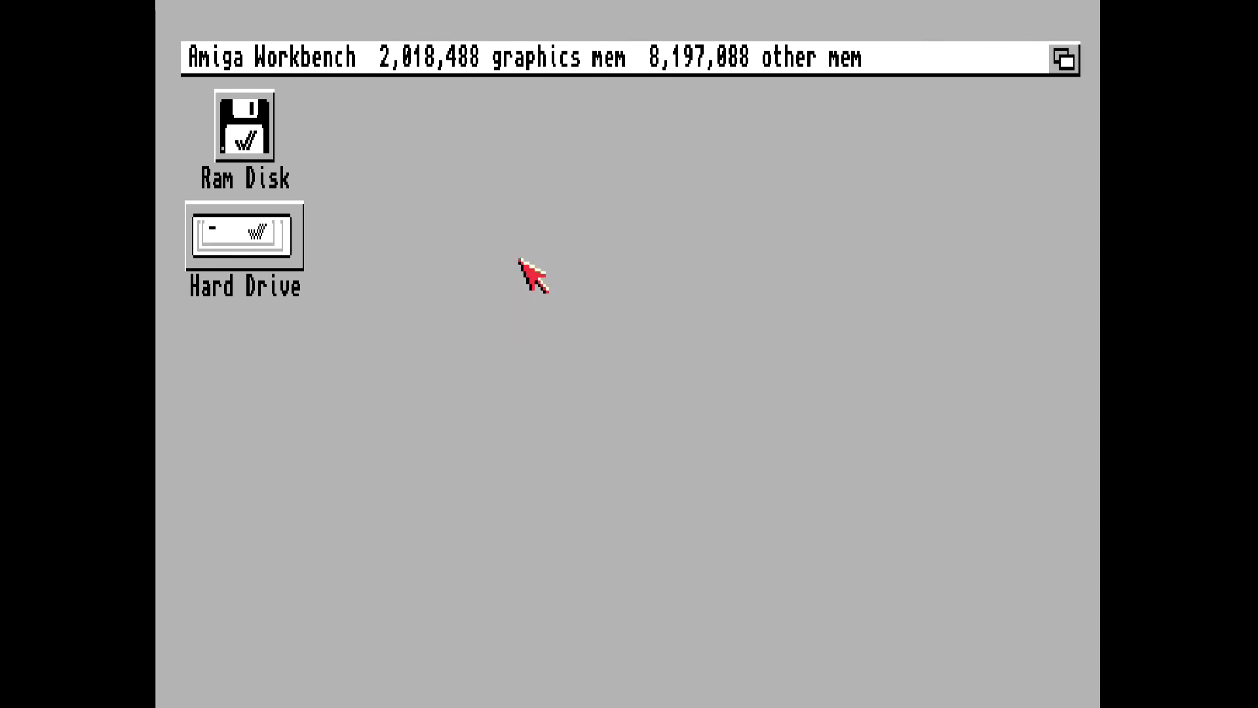
{"action": "right_click", "coordinate": [345, 60]}
{"action": "mouse_move", "coordinate": [373, 264]}
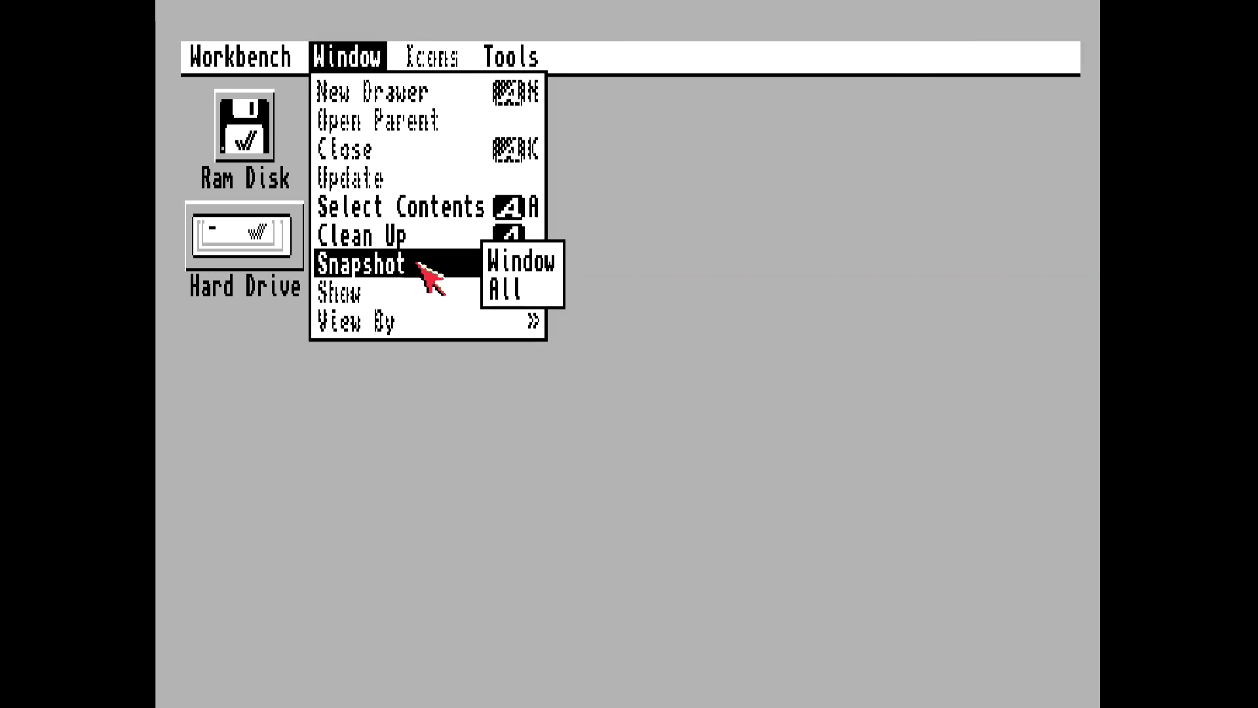
{"action": "right_click", "coordinate": [515, 288]}
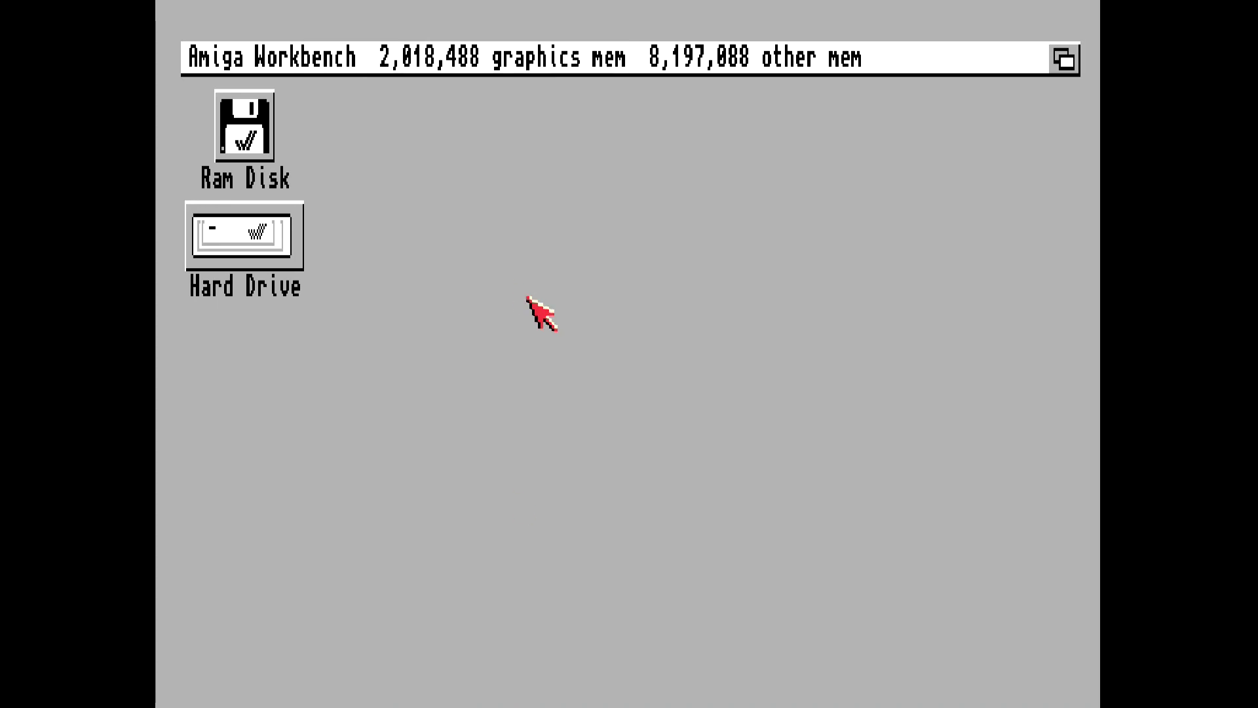
Open the ScreenMode preferences from the Hard Drive's Prefs drawer
{"action": "double_click", "coordinate": [237, 229]}
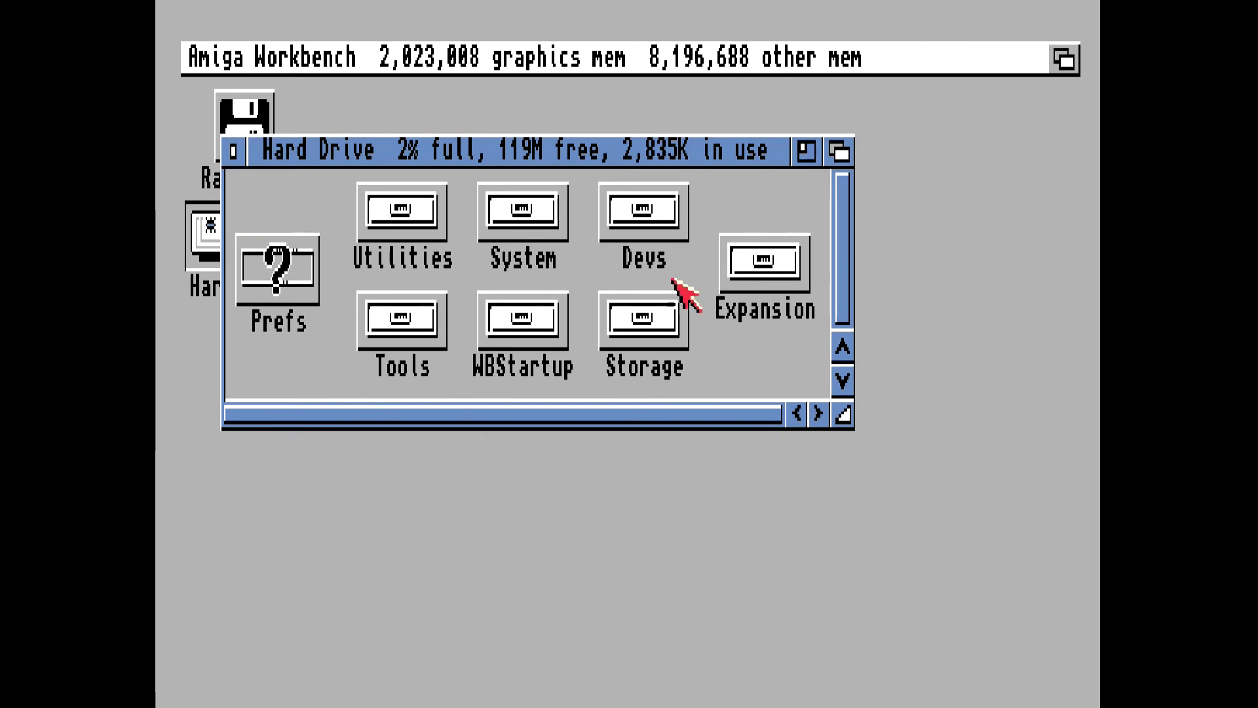
{"action": "left_click_drag", "start_coordinate": [619, 151], "coordinate": [818, 158]}
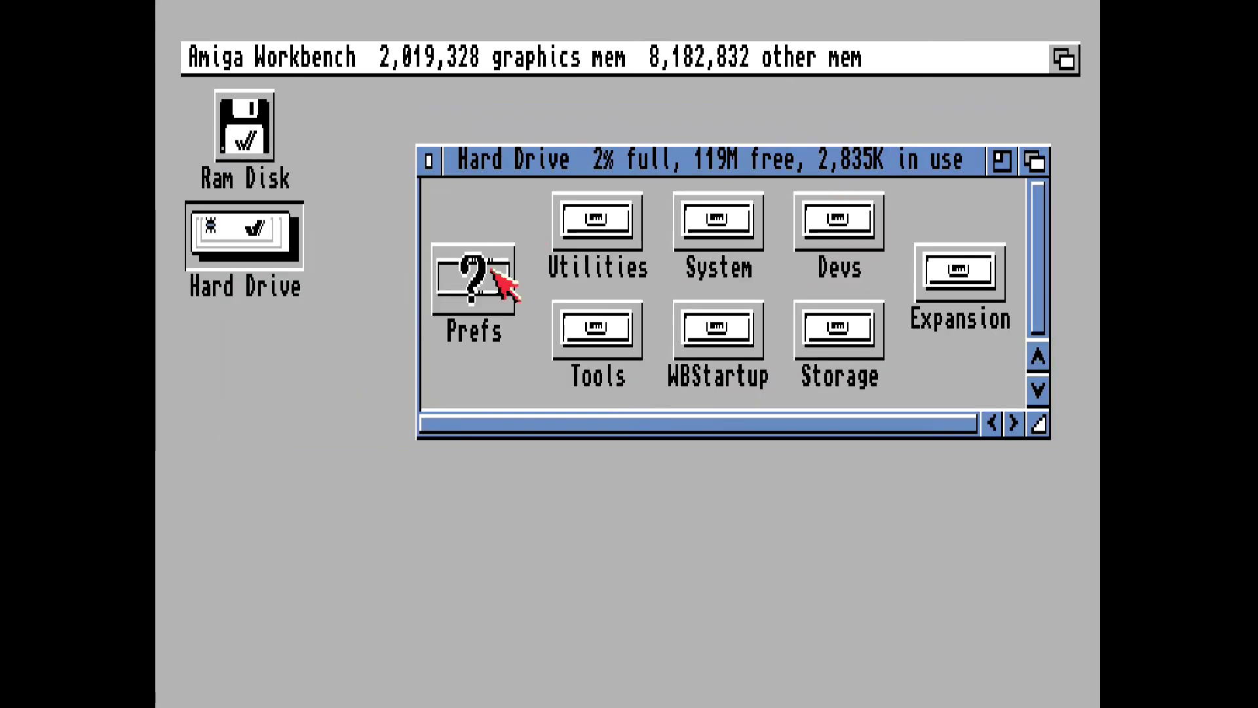
{"action": "double_click", "coordinate": [471, 279]}
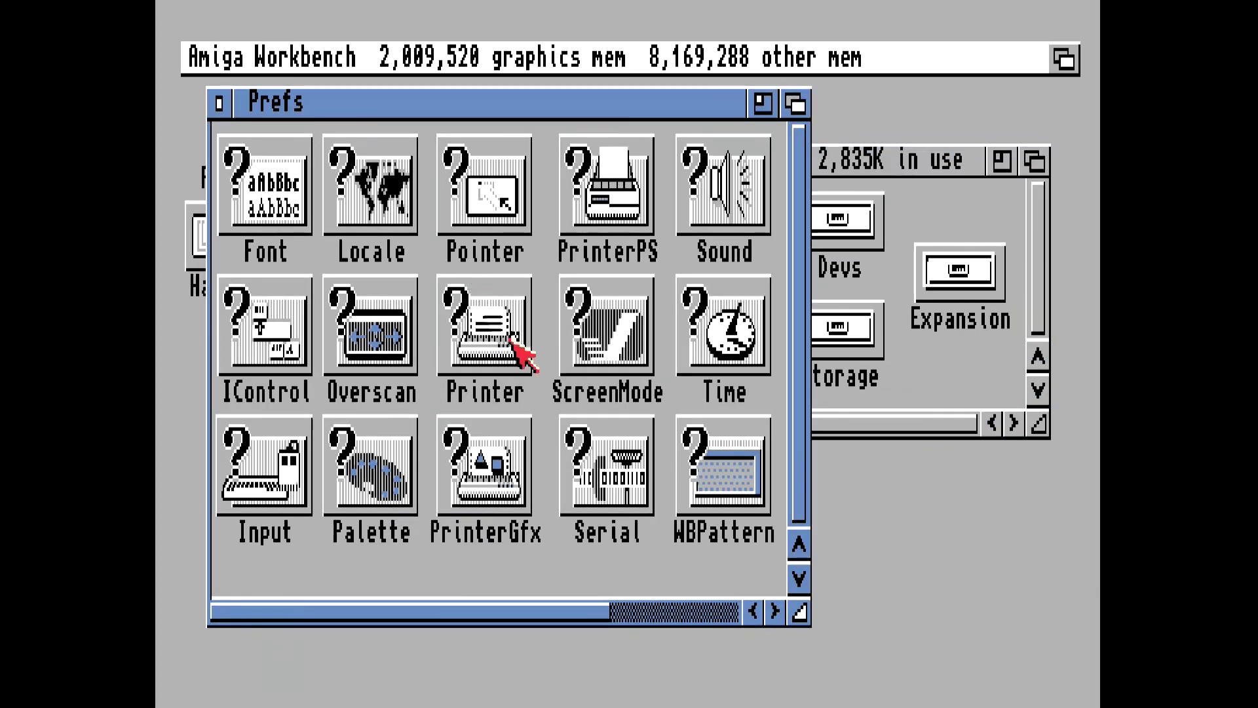
{"action": "double_click", "coordinate": [617, 318]}
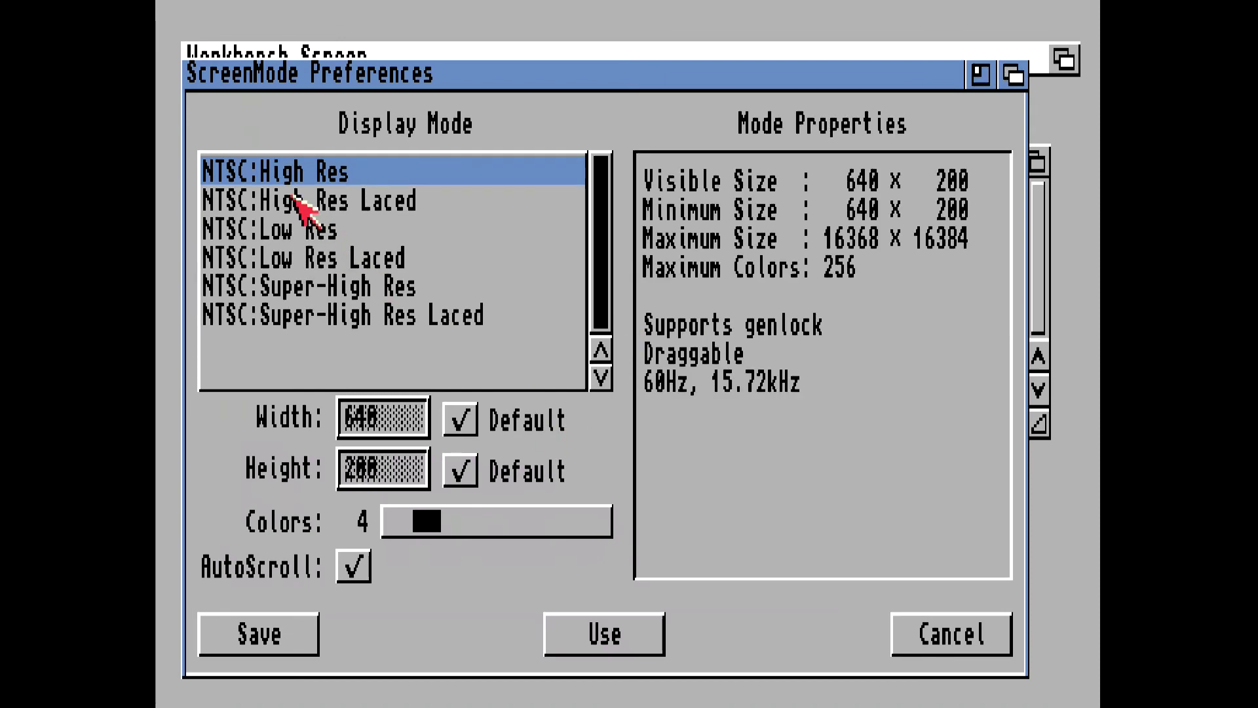
Select NTSC:High Res Laced with 256 colours and save the screen mode
{"action": "left_click", "coordinate": [295, 200]}
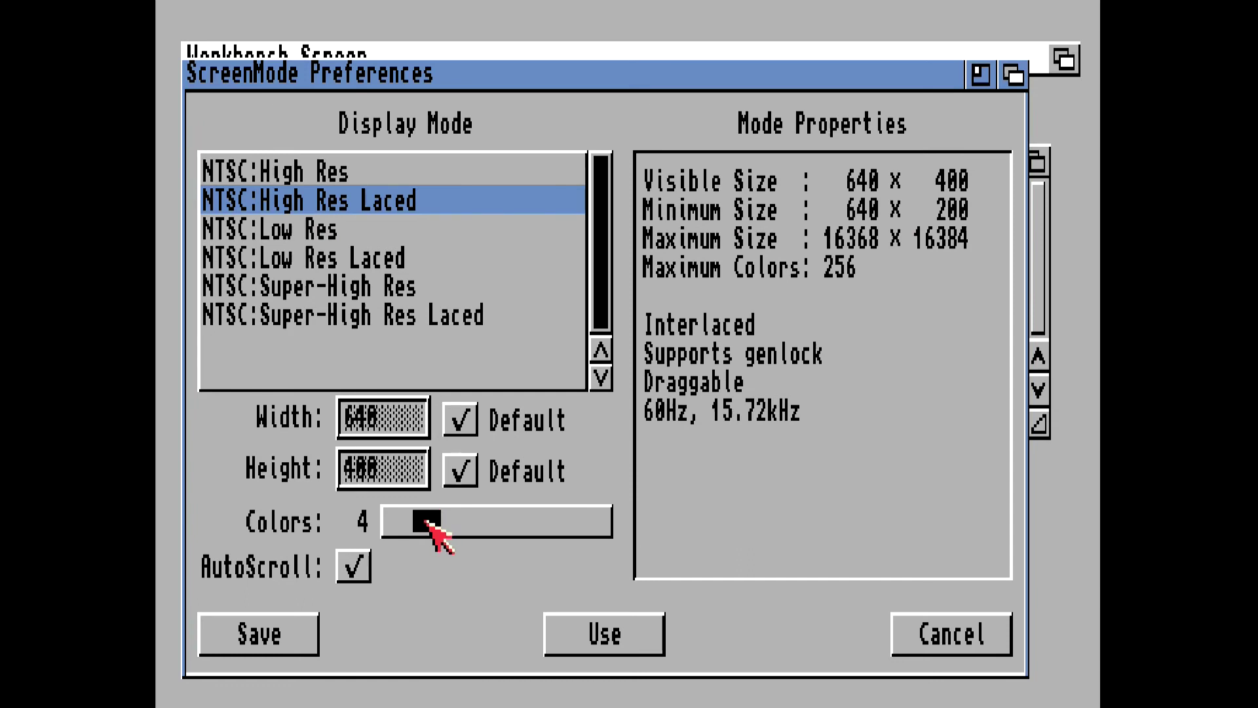
{"action": "left_click_drag", "start_coordinate": [429, 510], "coordinate": [606, 530]}
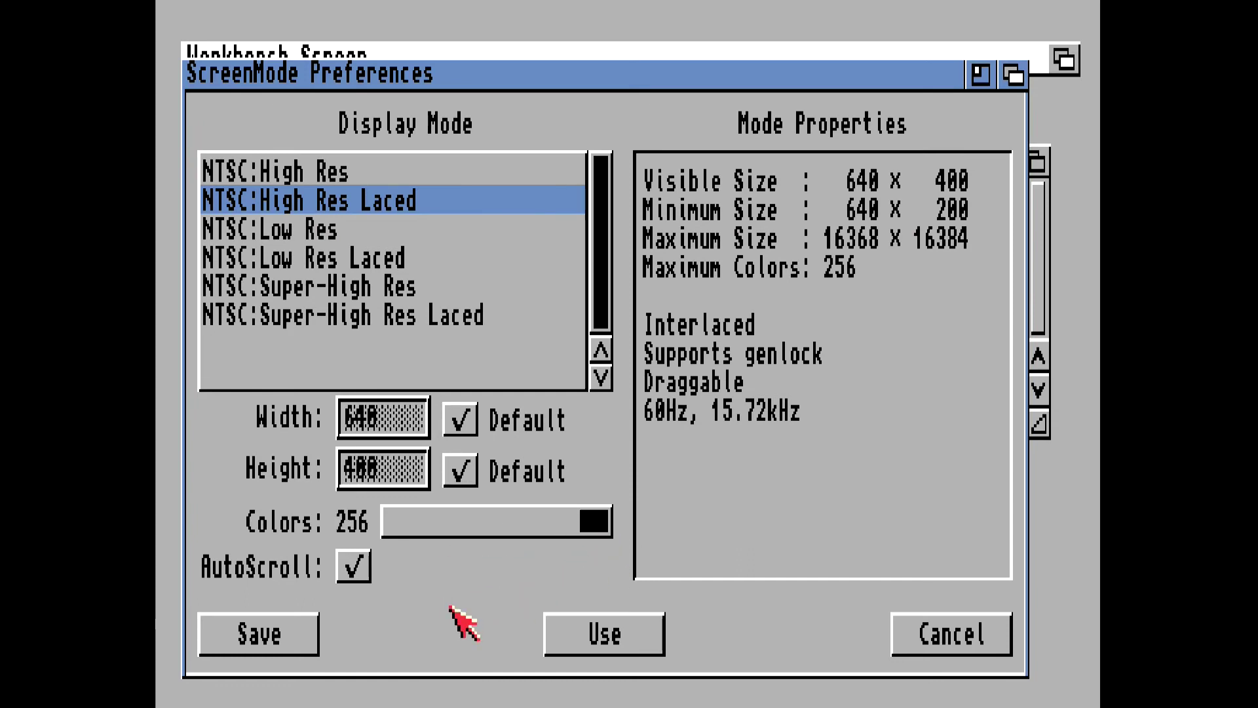
{"action": "left_click", "coordinate": [258, 645]}
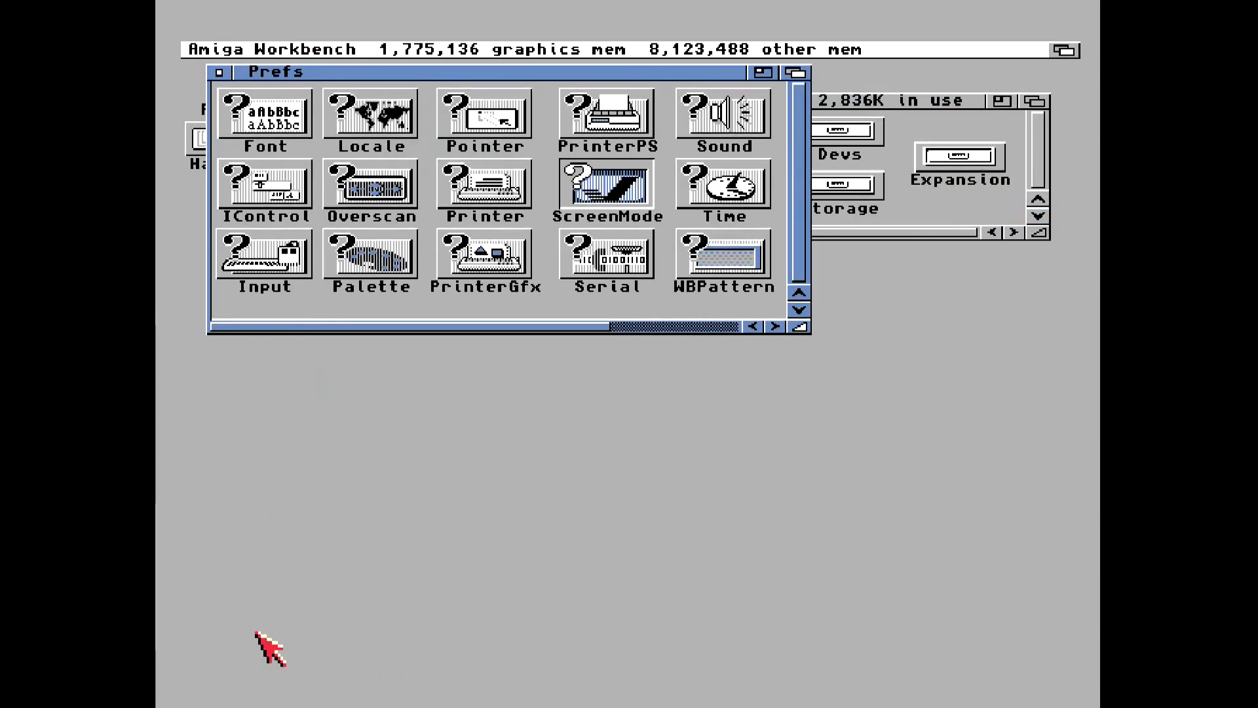
Close the Prefs and Hard Drive windows, then clean up and snapshot the desktop icons
{"action": "left_click", "coordinate": [221, 73]}
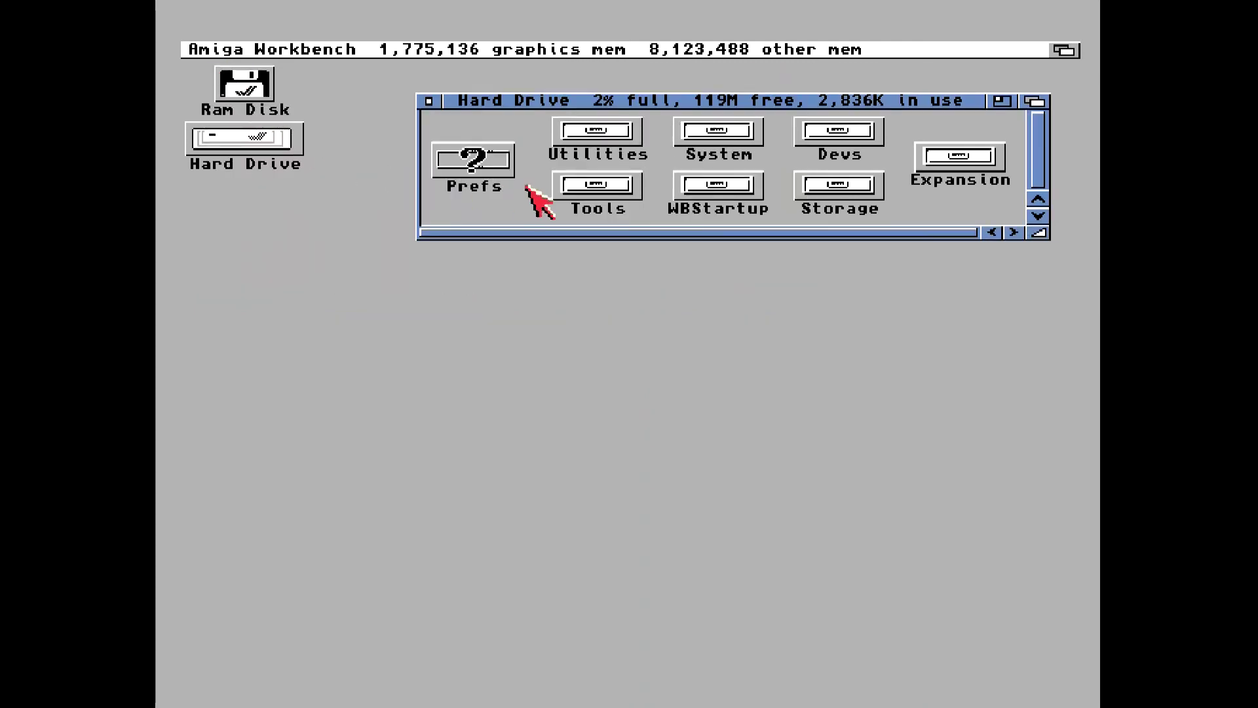
{"action": "left_click", "coordinate": [426, 100]}
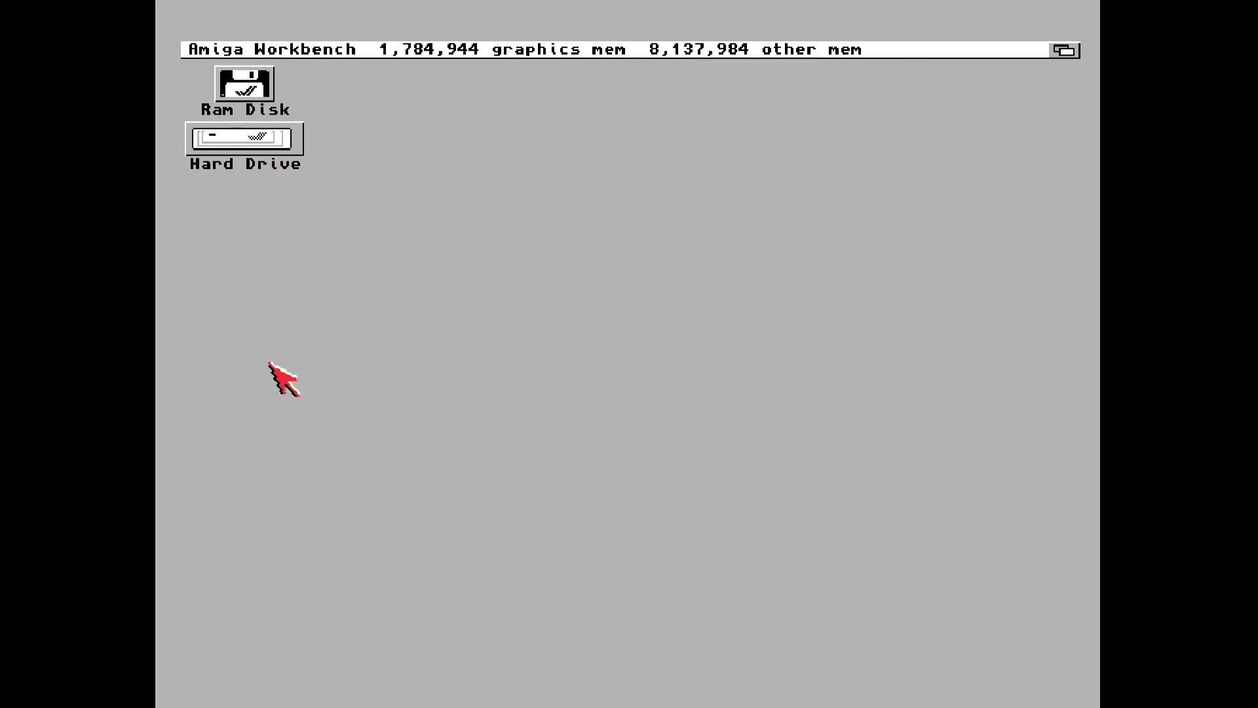
{"action": "left_click_drag", "start_coordinate": [321, 49], "coordinate": [352, 139]}
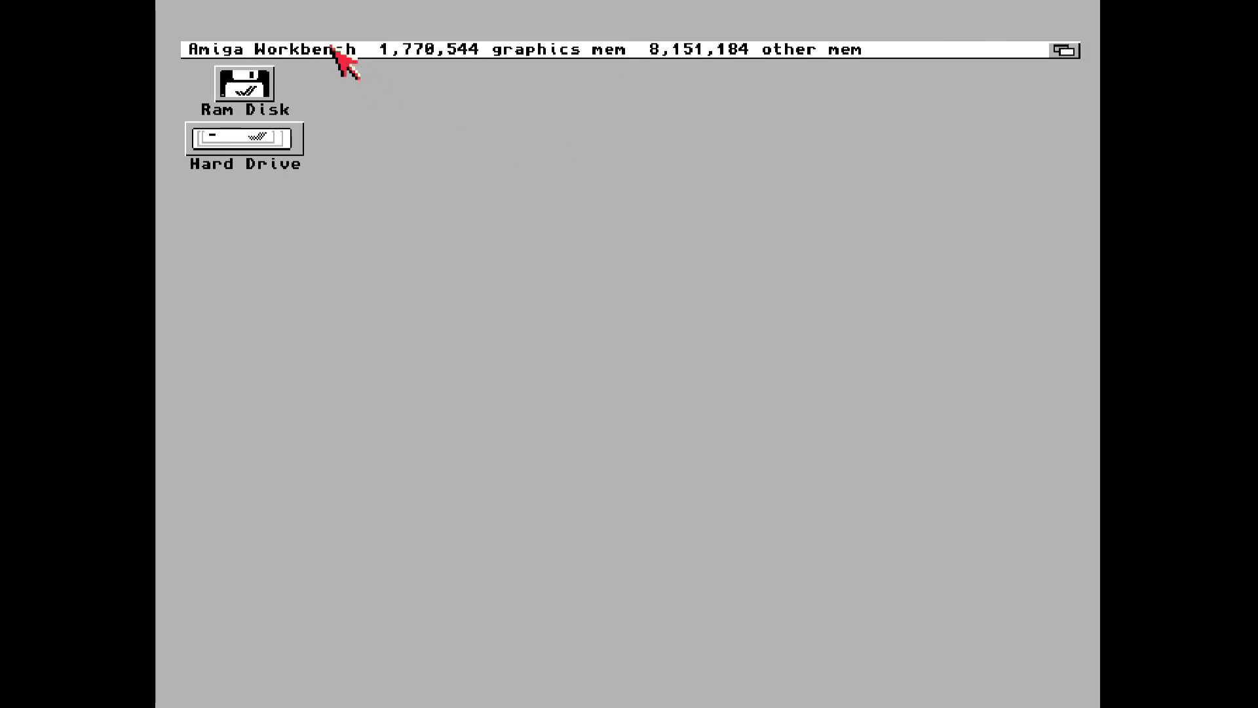
{"action": "left_click_drag", "start_coordinate": [337, 48], "coordinate": [513, 170]}
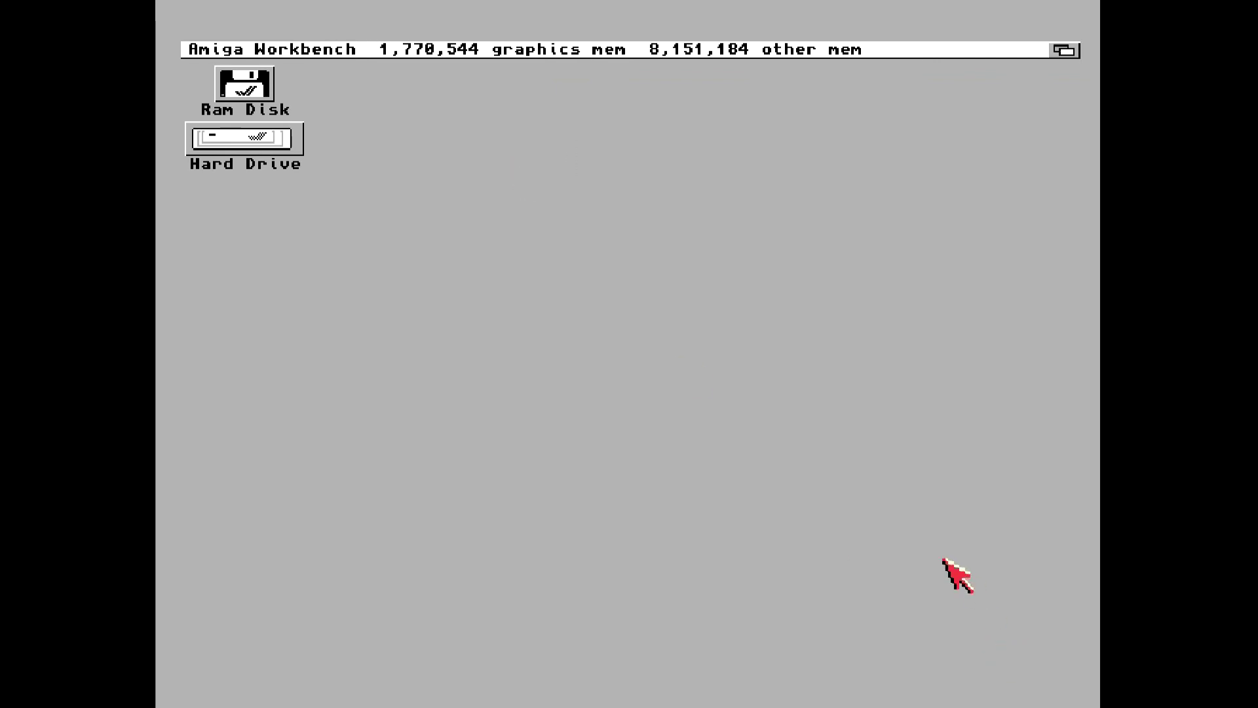